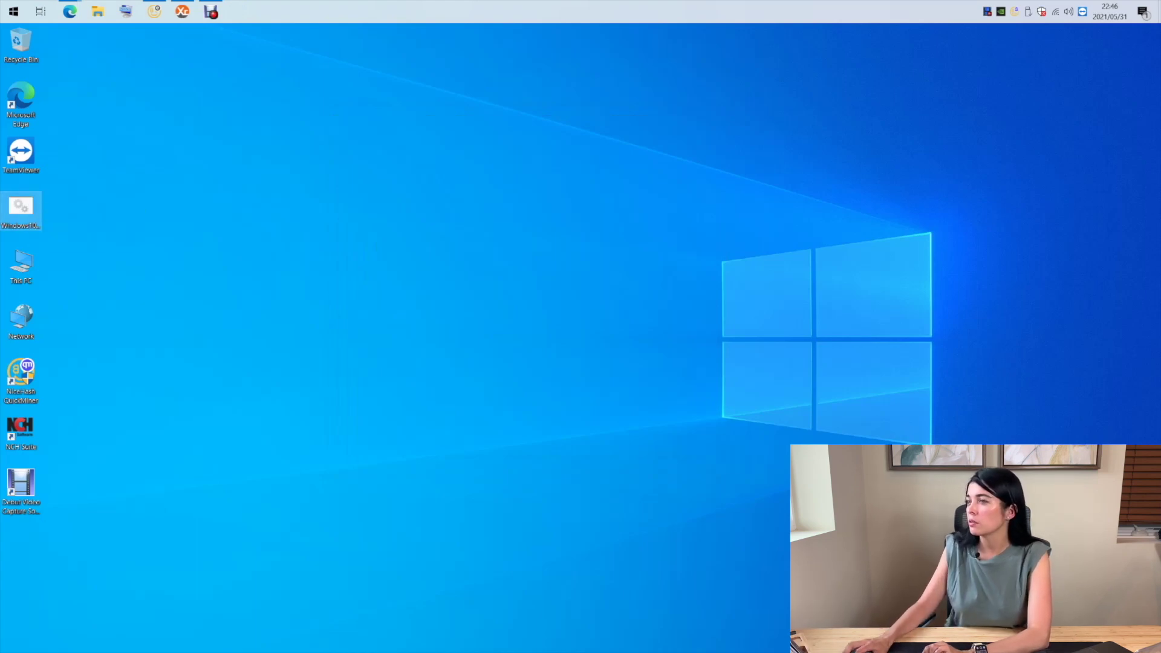
# - Select the Windows10MiningTweaksDmW.bat file and launch the NVIDIA Control Panel
pyautogui.click(25, 206)
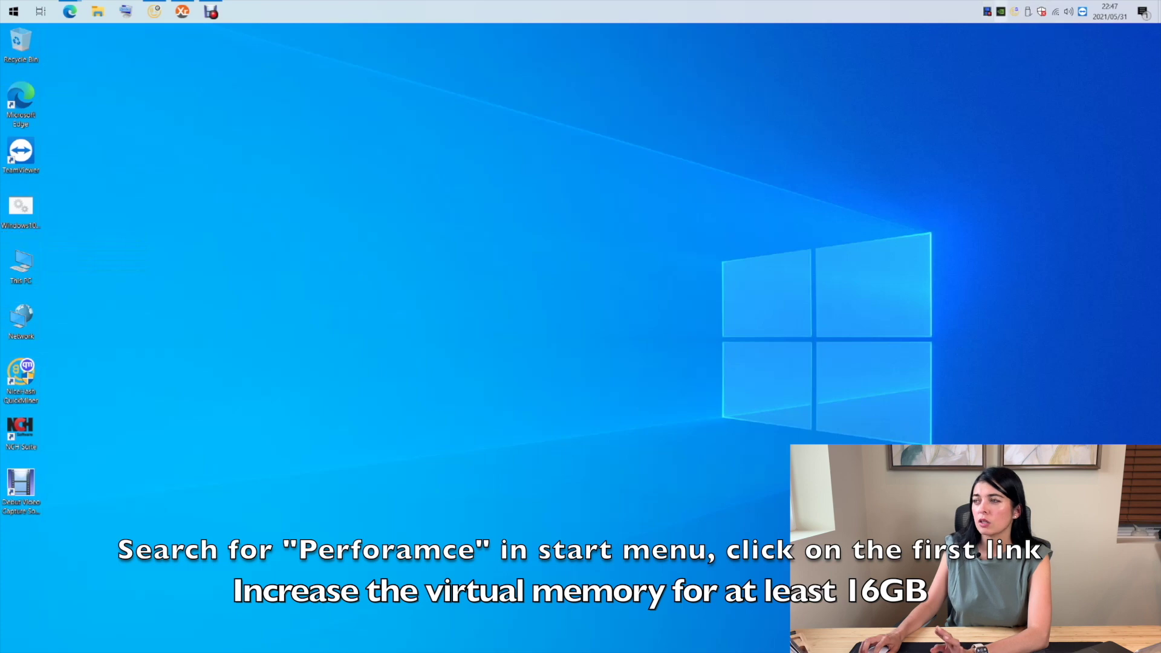
pyautogui.rightClick(1001, 12)
pyautogui.click(1053, 18)
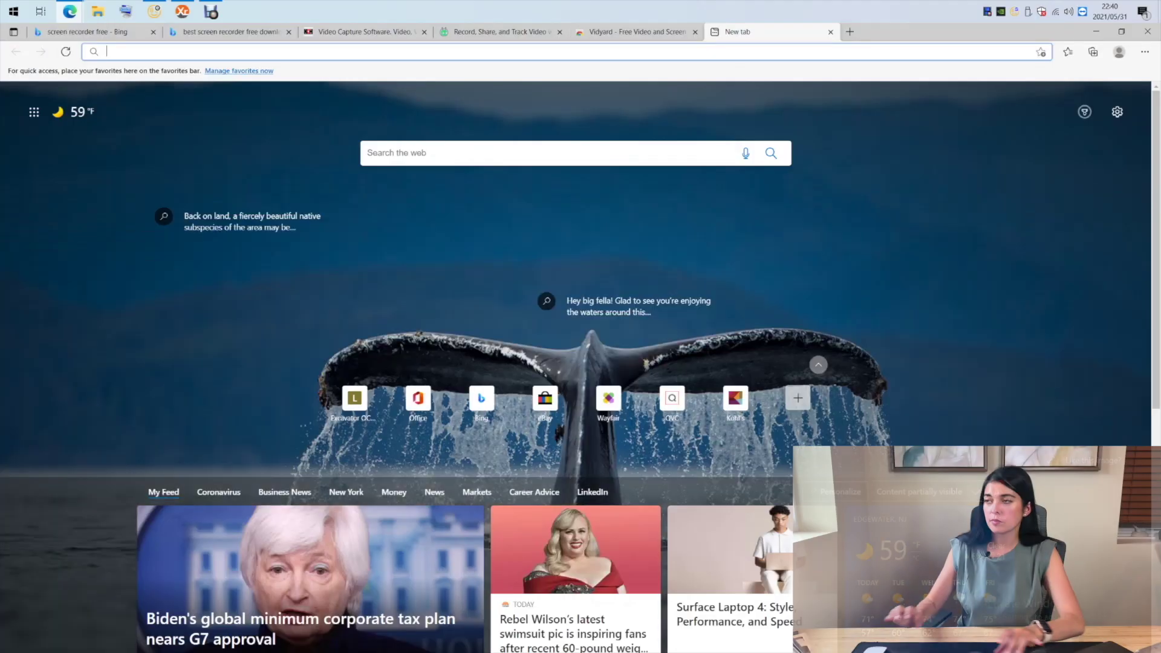
# - Search the web for 'nicehash' and open the official NiceHash website
pyautogui.write('n')
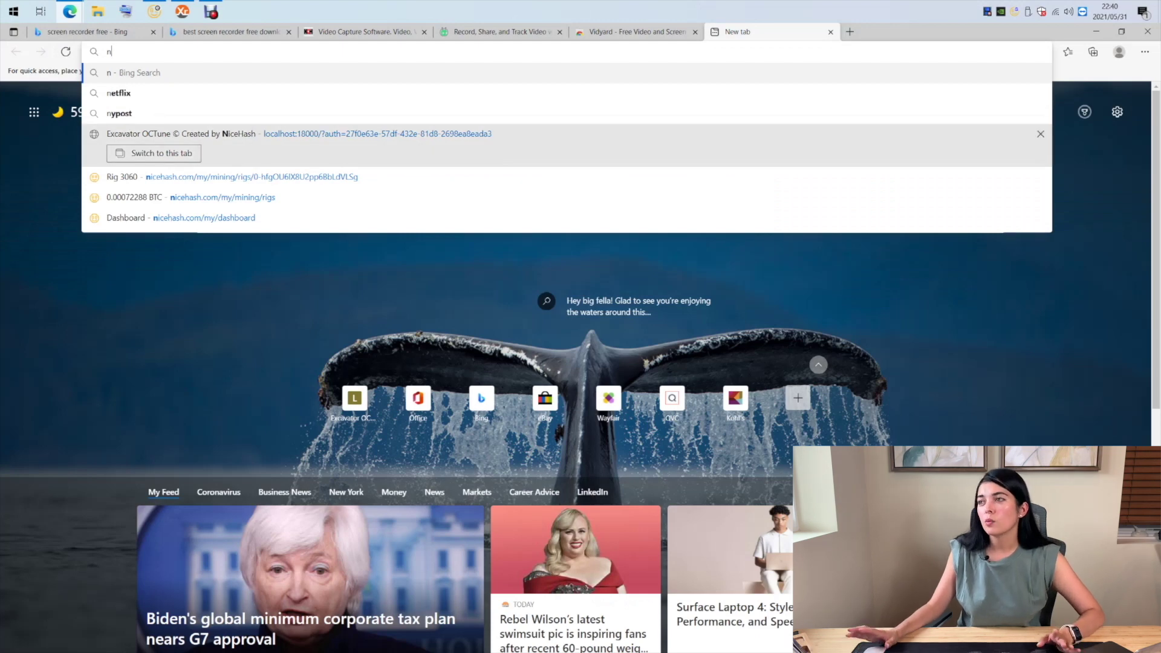
pyautogui.press('BackSpace')
pyautogui.write('nce')
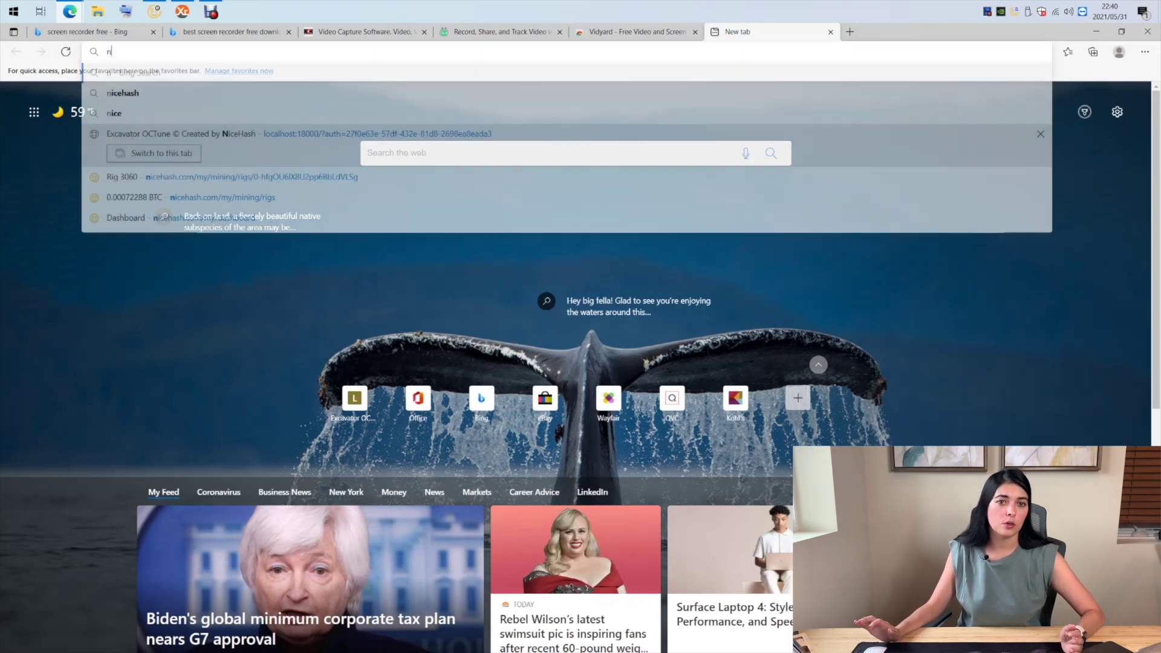
pyautogui.write('hash')
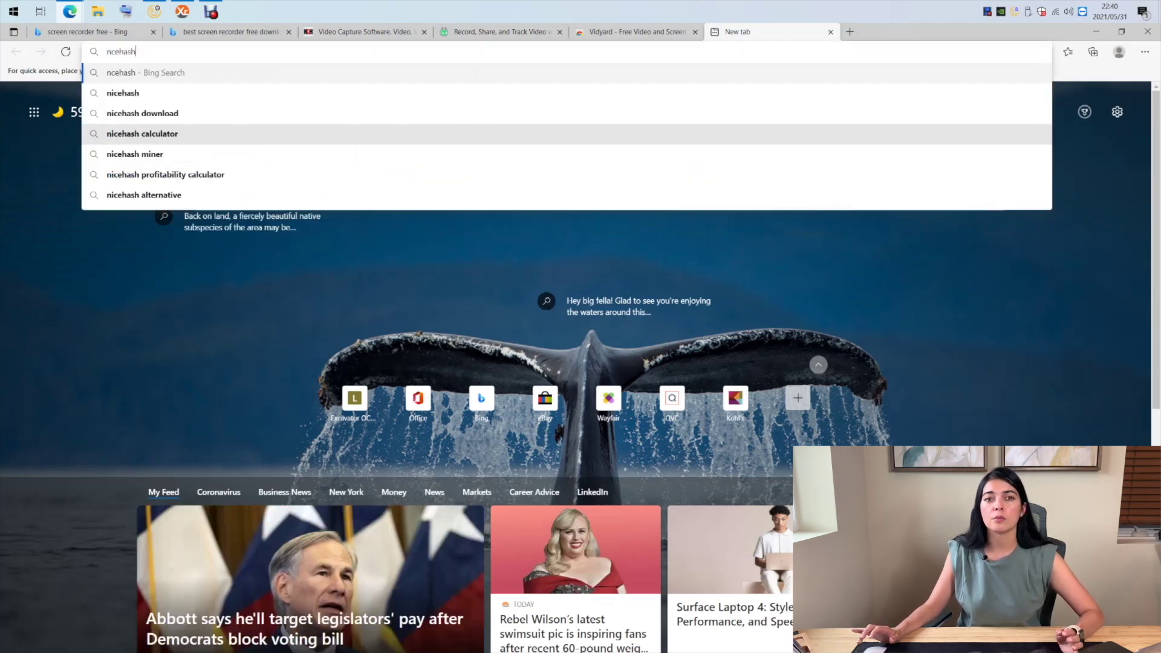
pyautogui.press('Return')
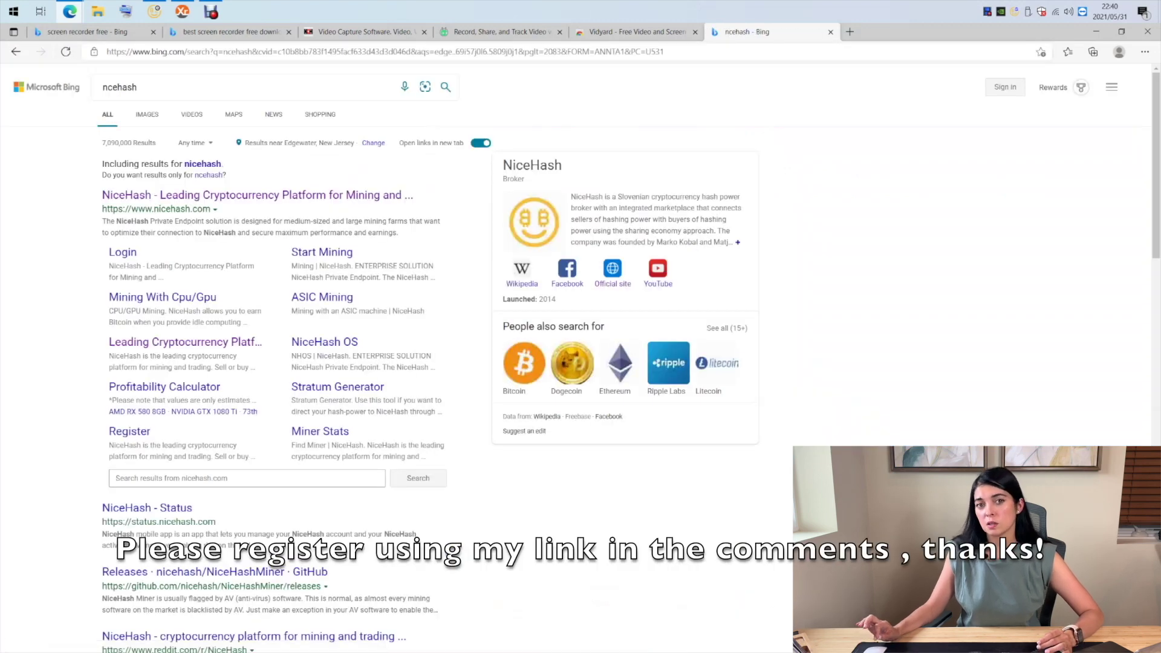
pyautogui.click(242, 195)
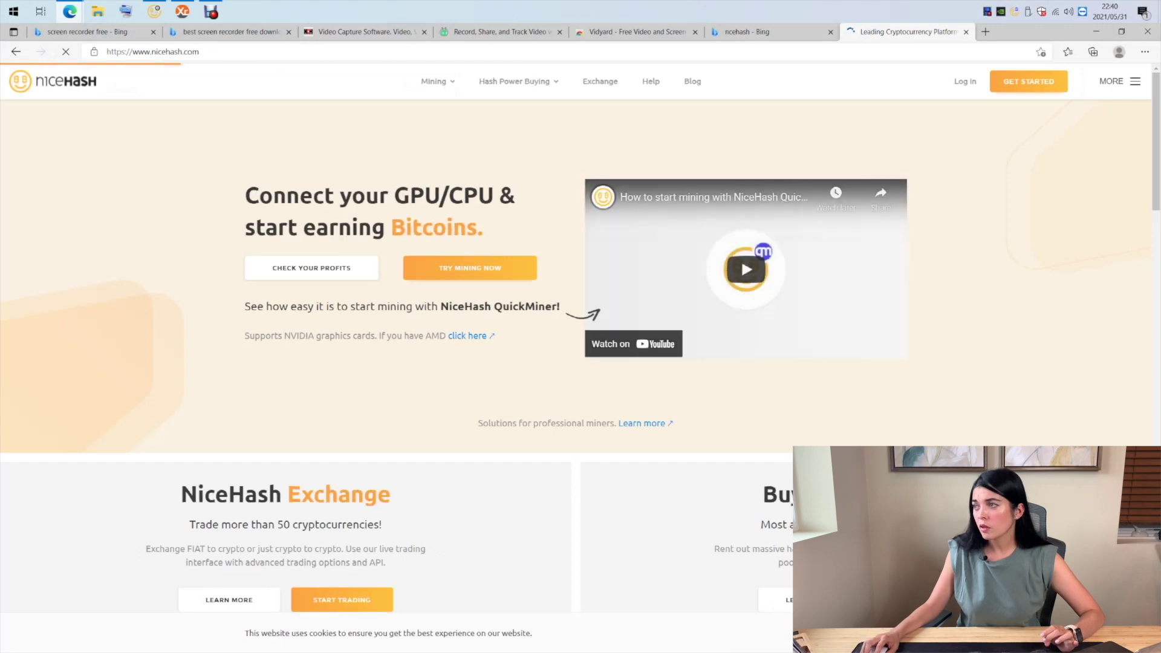
# - Go to Mining > Start Mining and open the GPU/CPU mining details page
pyautogui.moveTo(437, 82)
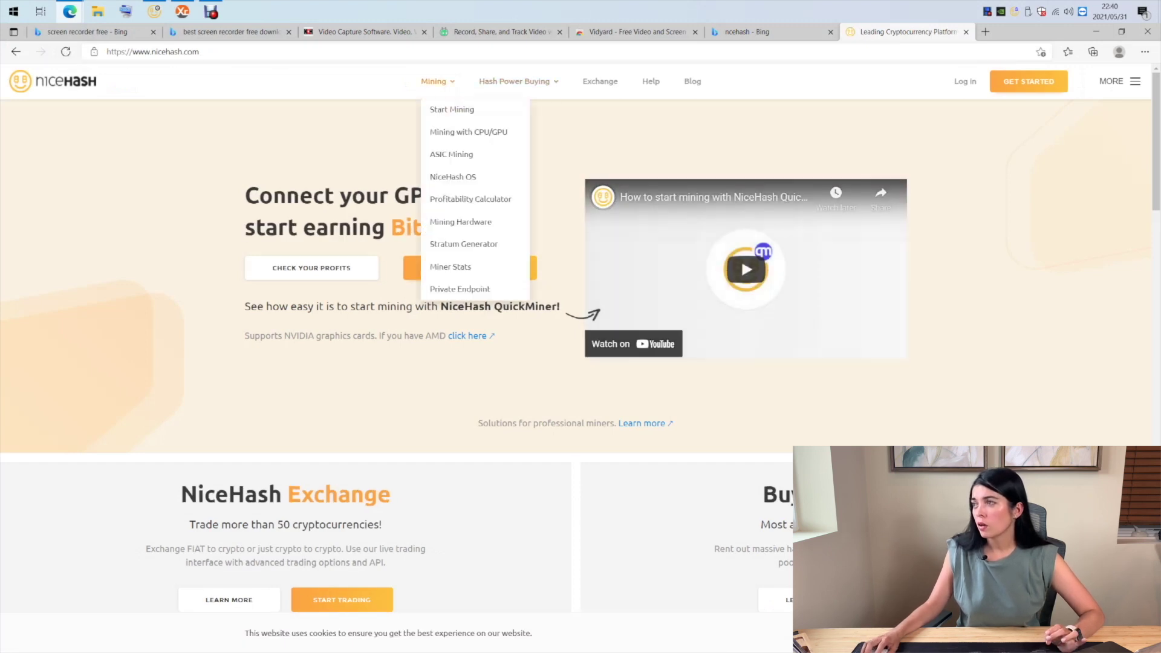
pyautogui.click(452, 110)
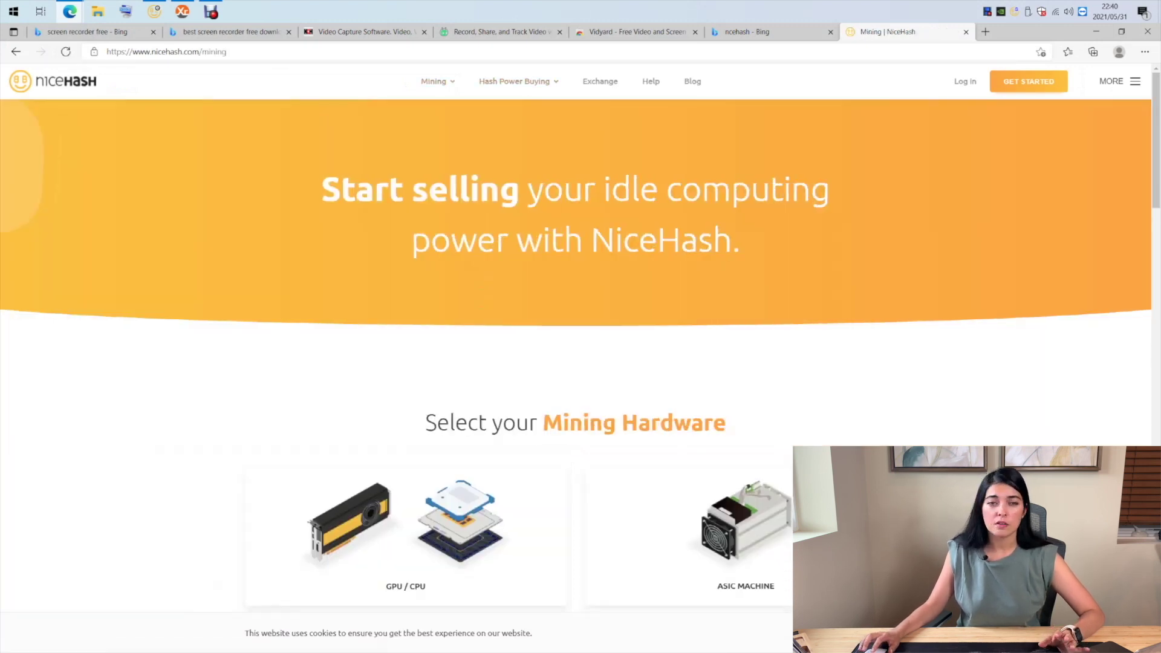
pyautogui.scroll(-5, 581, 362)
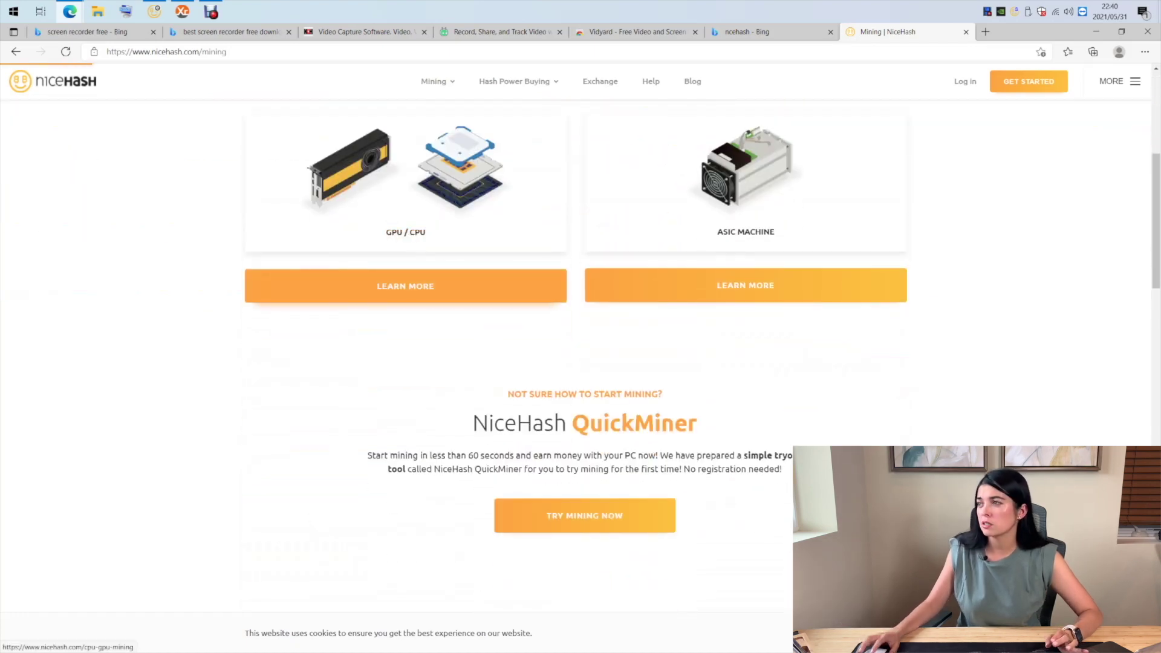
pyautogui.click(406, 286)
pyautogui.scroll(-3, 581, 363)
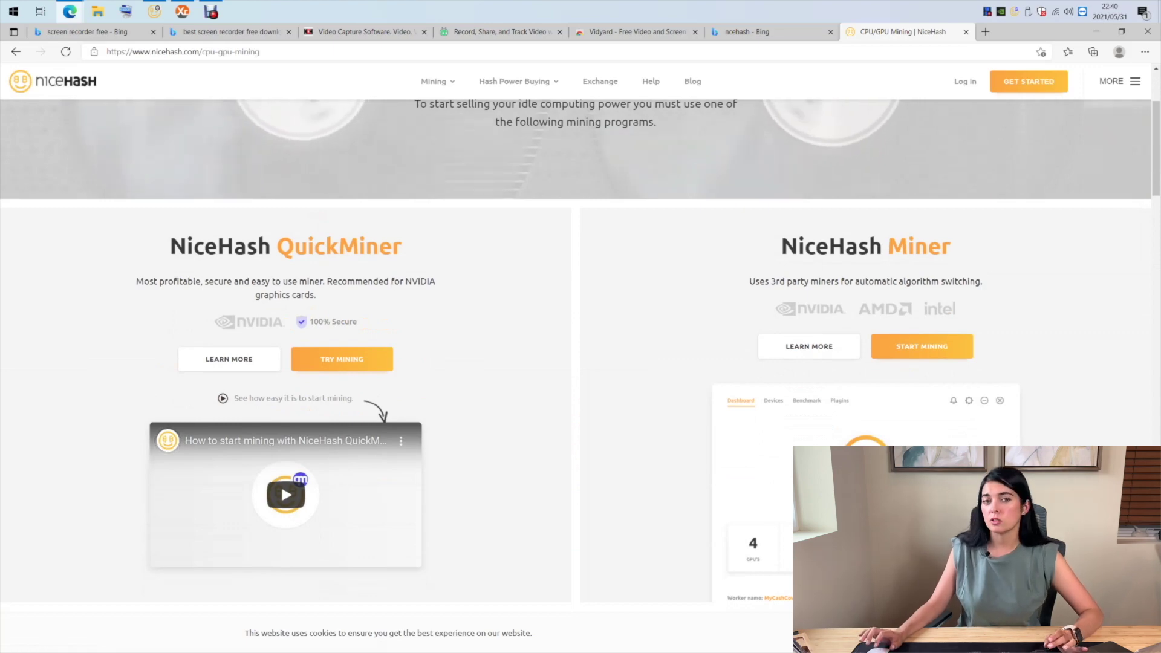
pyautogui.scroll(-2, 580, 355)
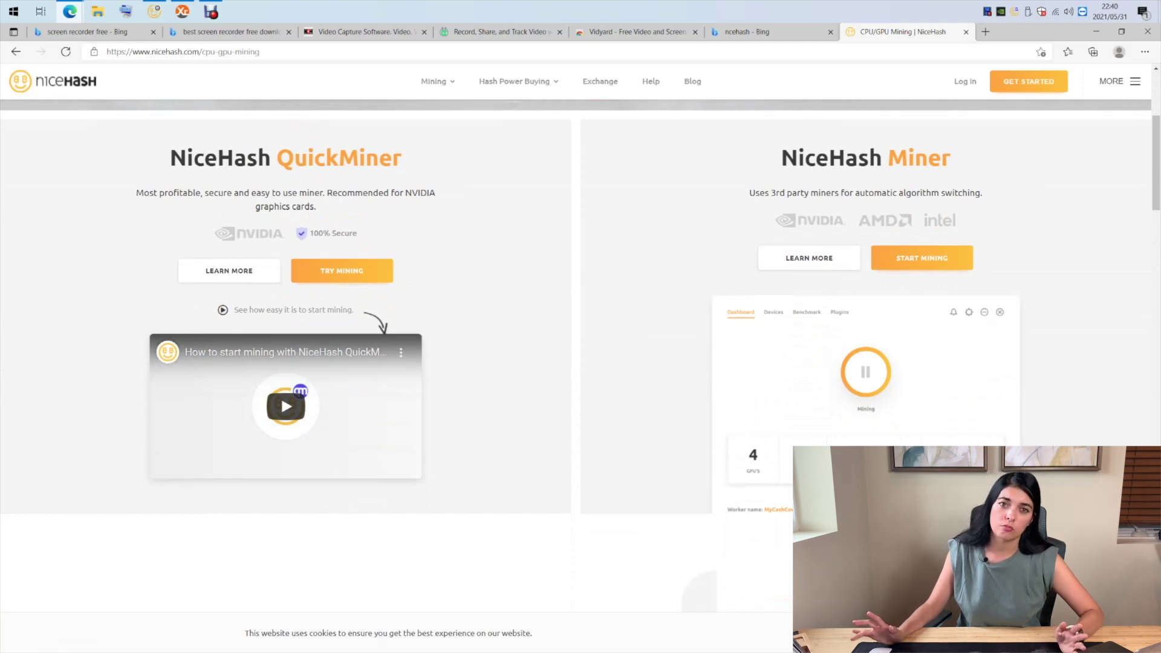
pyautogui.scroll(-2, 581, 355)
pyautogui.scroll(-5, 580, 355)
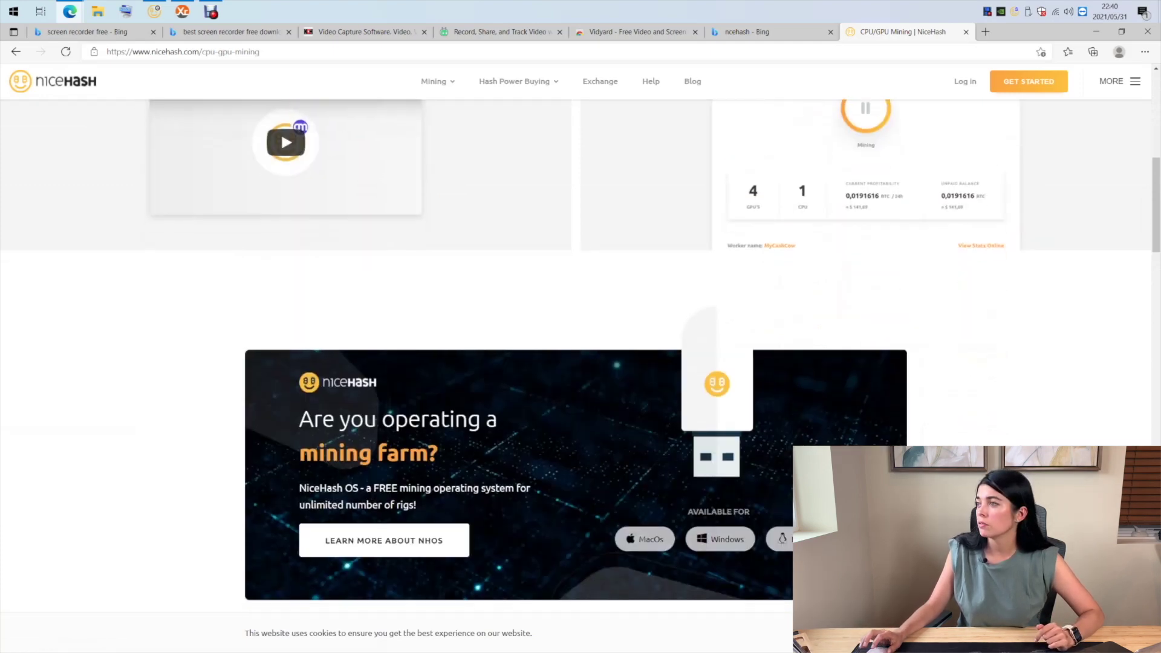
pyautogui.scroll(2, 580, 355)
pyautogui.scroll(5, 581, 356)
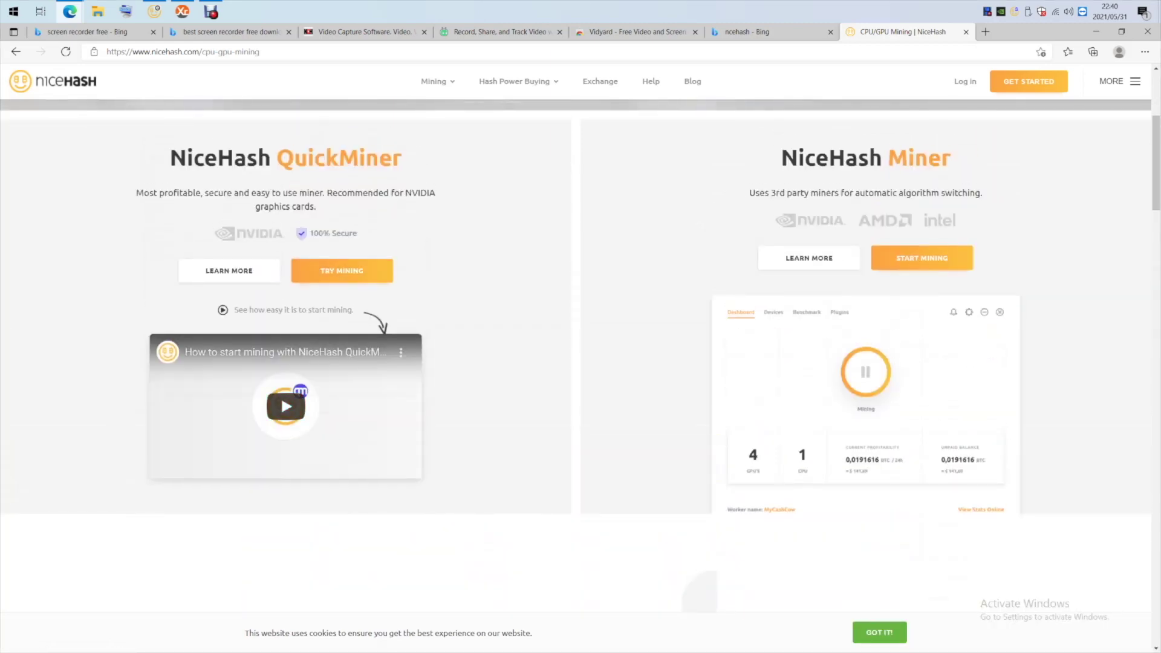
# - Start the NiceHashQuickMinerV890.exe download via Try Mining Now, then go back to the QuickMiner page
pyautogui.click(341, 270)
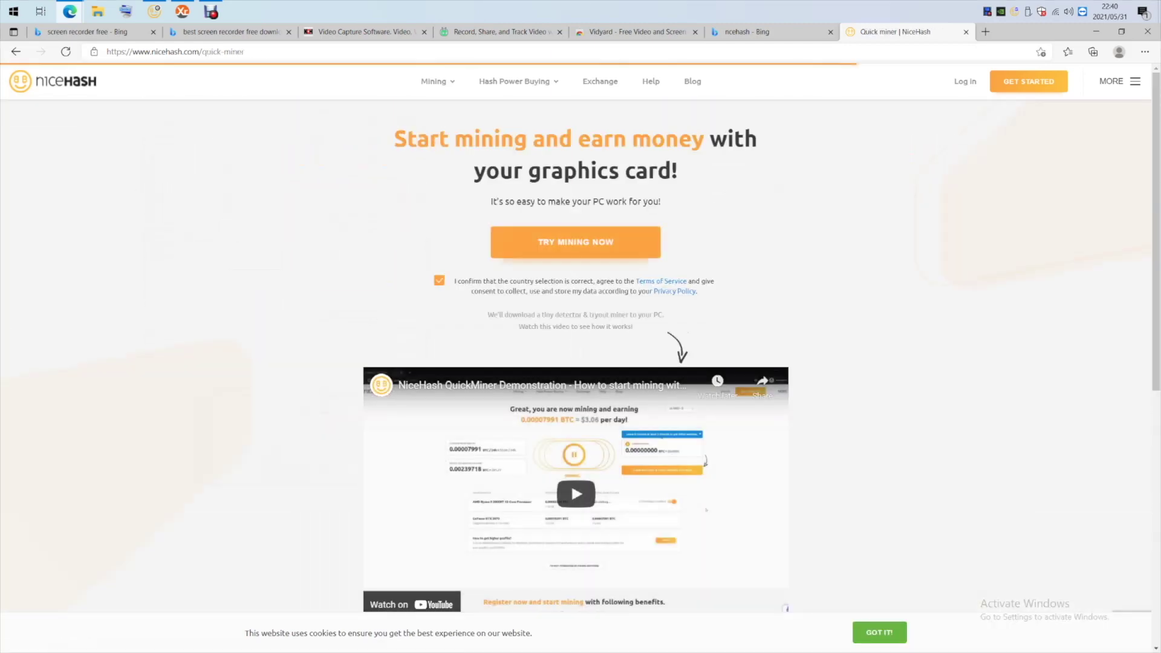
pyautogui.click(575, 242)
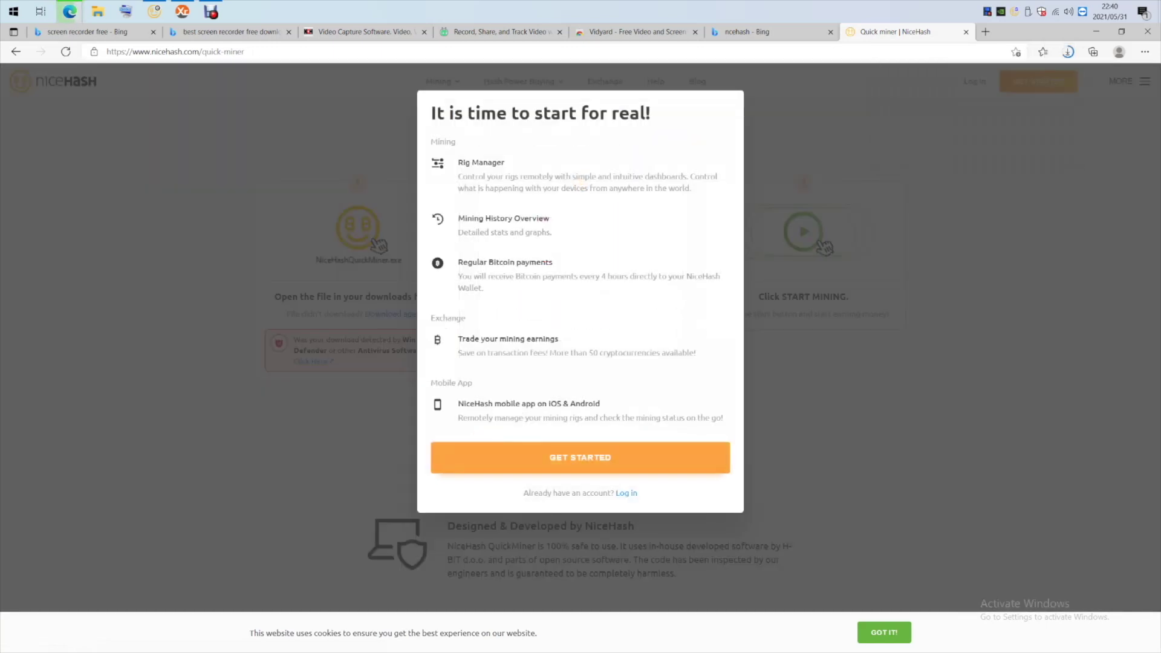
pyautogui.click(581, 457)
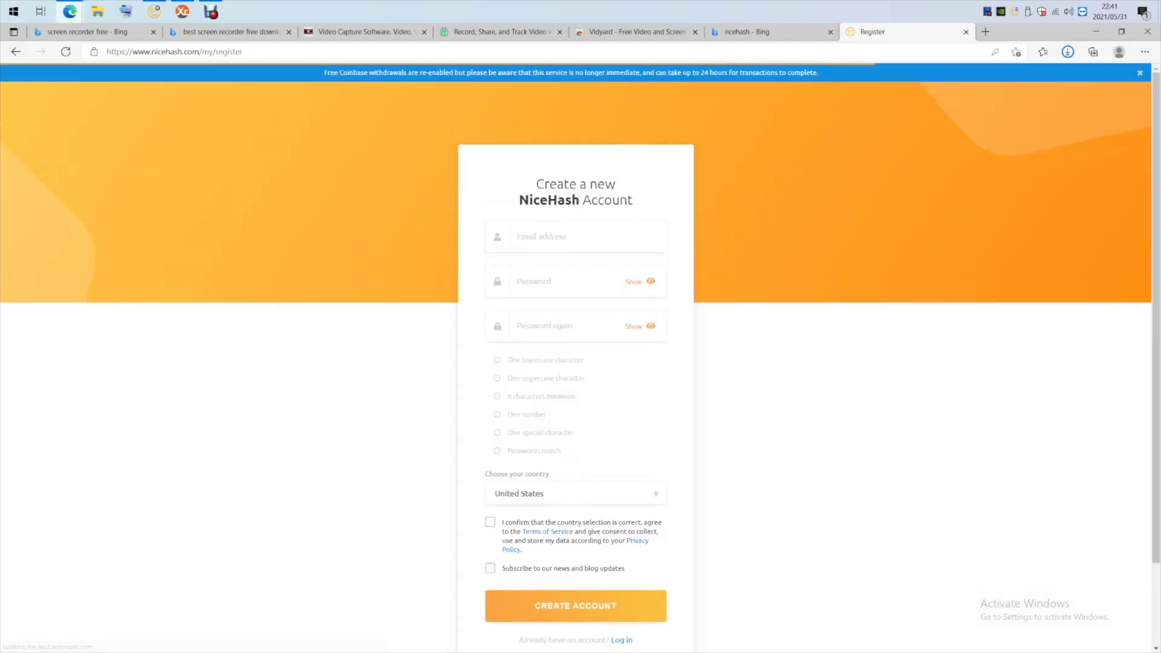
pyautogui.click(16, 52)
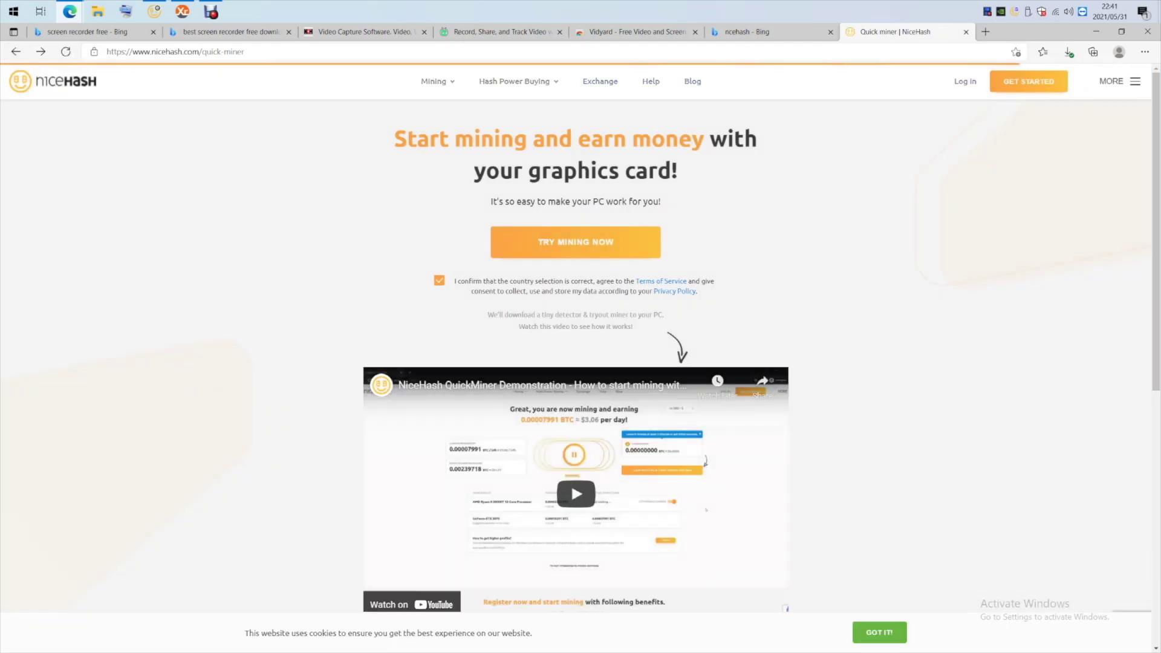
pyautogui.moveTo(437, 82)
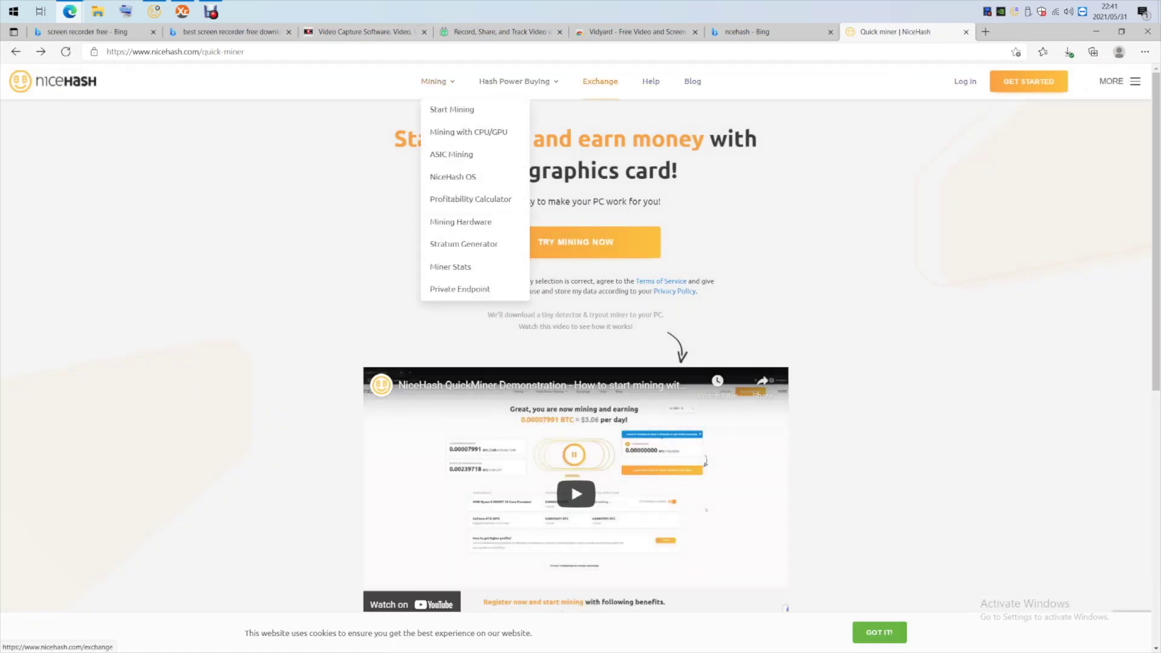
# - Browse the Profitability Calculator and its hardware Auto Detection page, returning to the calculator
pyautogui.click(470, 199)
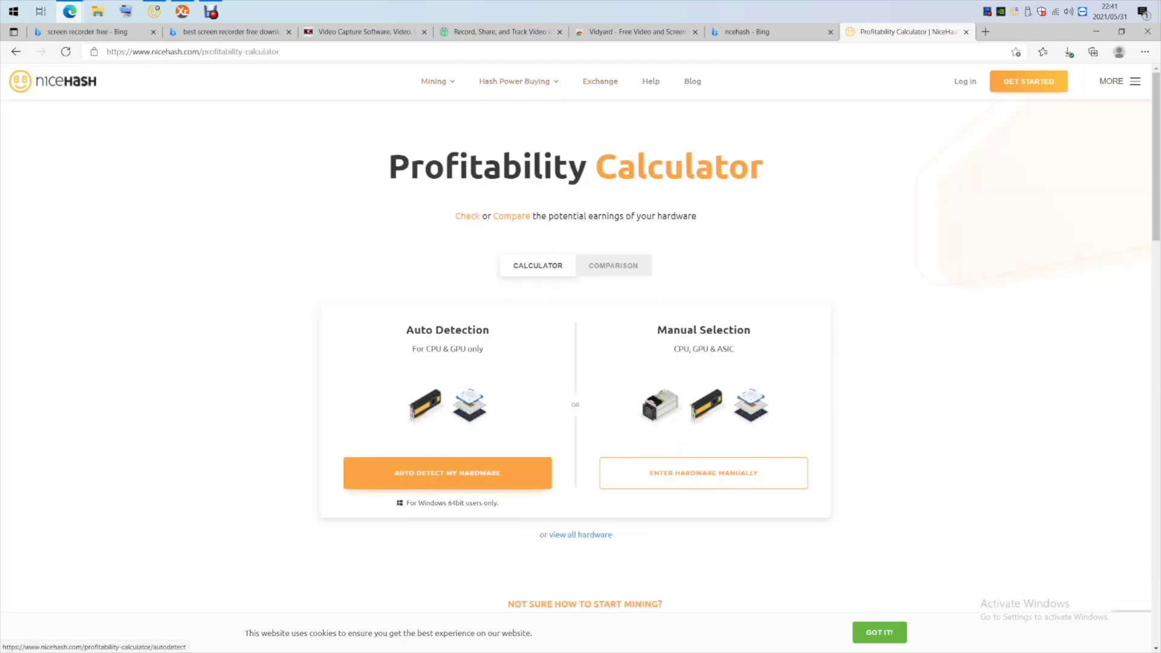
pyautogui.scroll(-2, 460, 474)
pyautogui.scroll(-4, 460, 387)
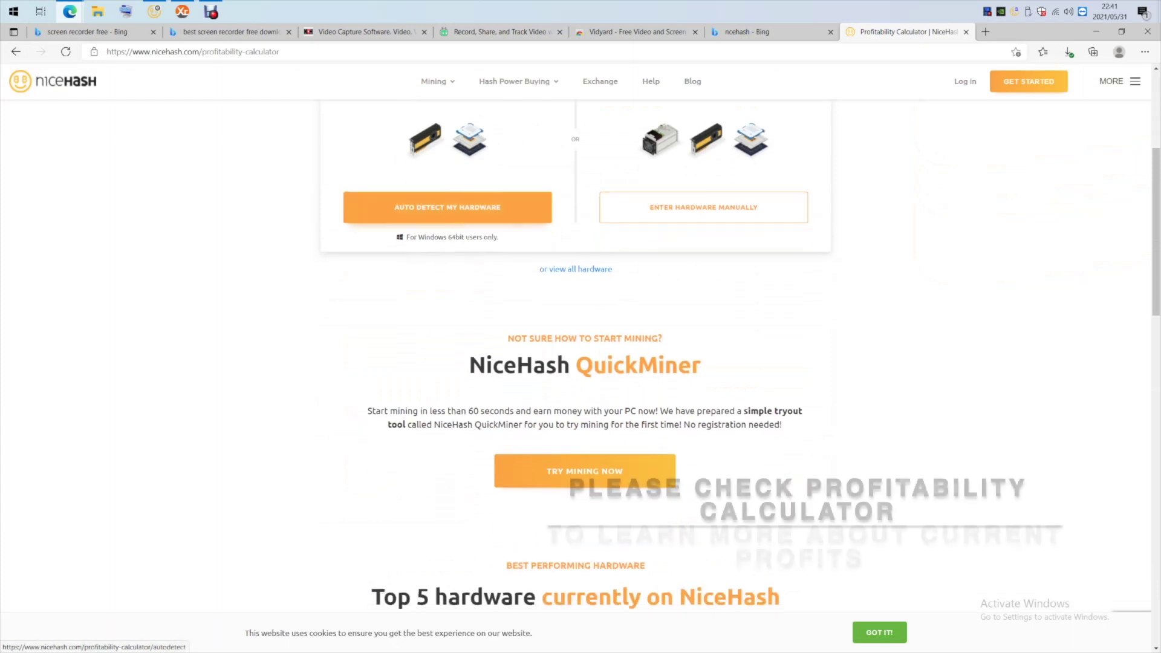
pyautogui.click(448, 208)
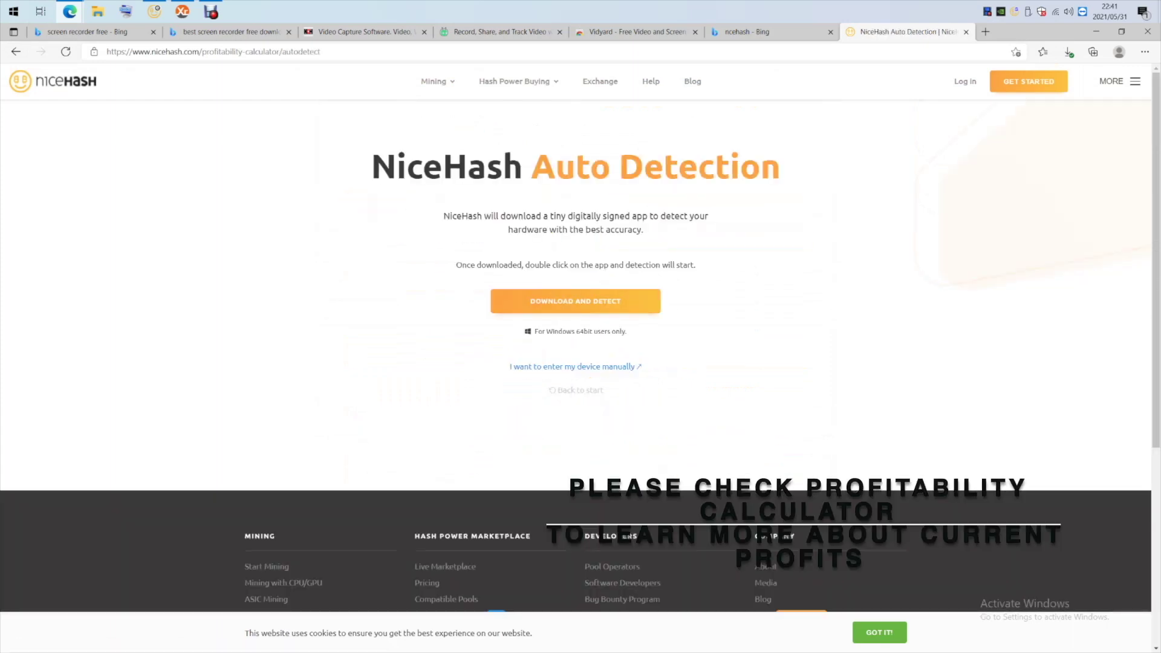
pyautogui.click(574, 367)
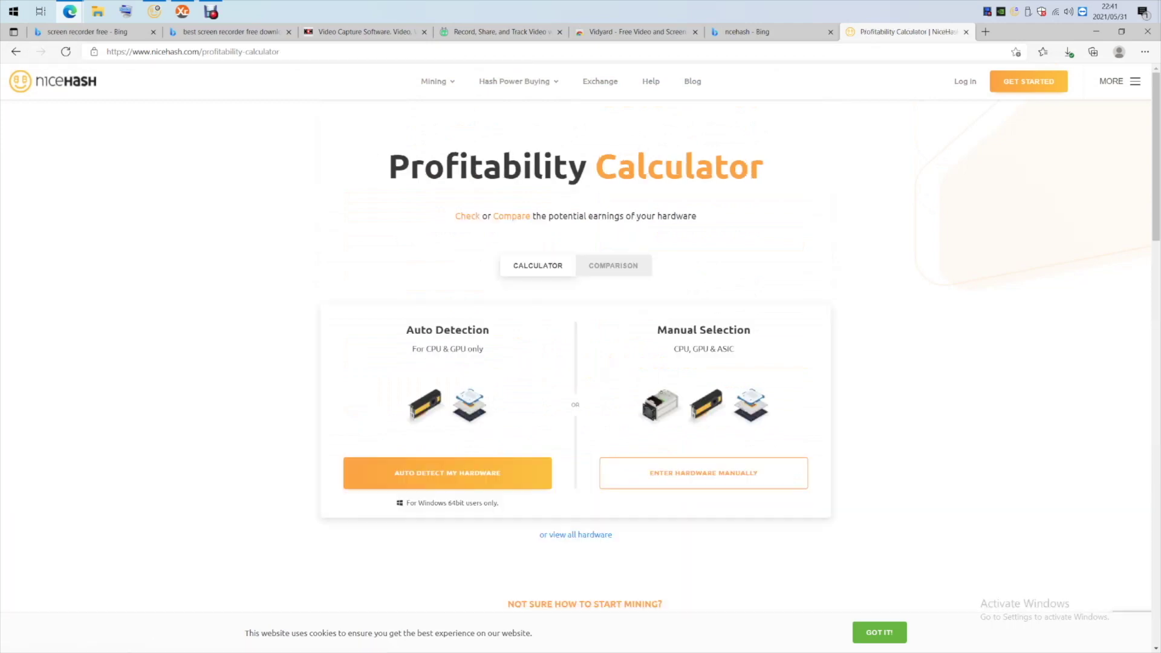
pyautogui.scroll(-15, 580, 357)
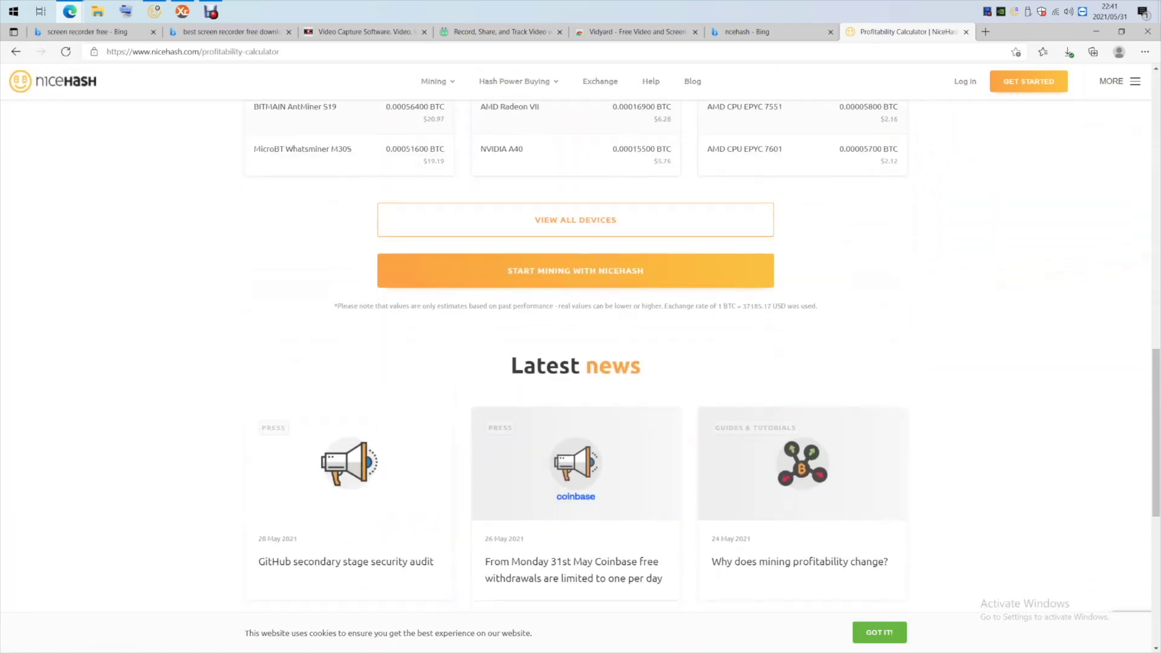
pyautogui.scroll(4, 580, 357)
pyautogui.scroll(7, 580, 357)
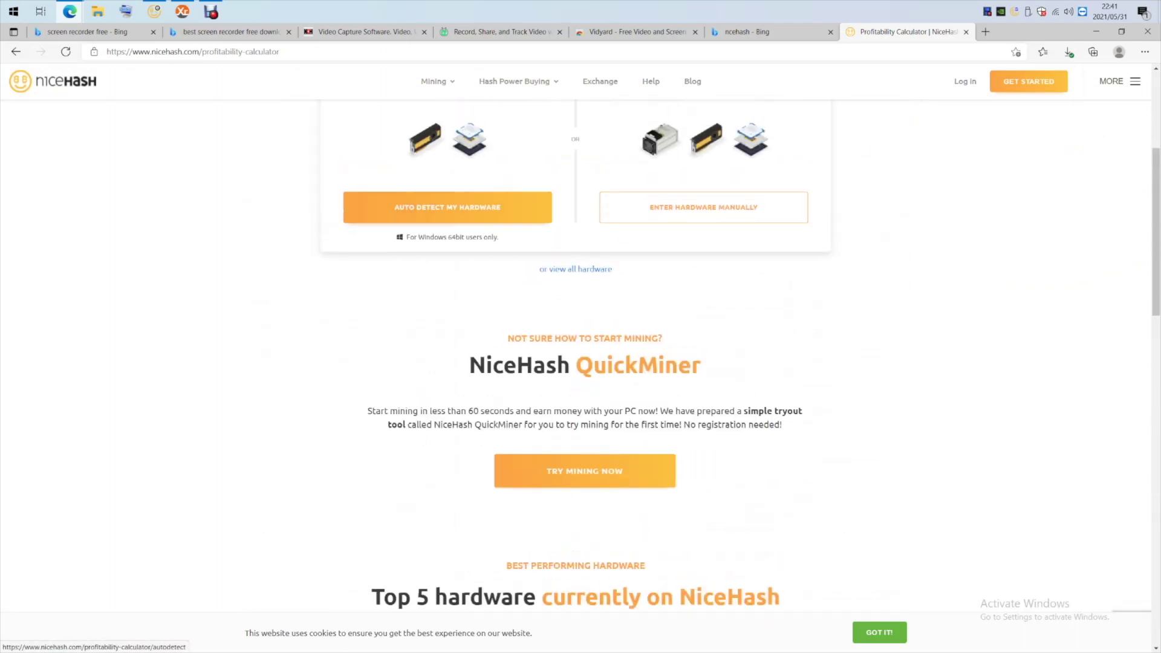
pyautogui.scroll(3, 580, 356)
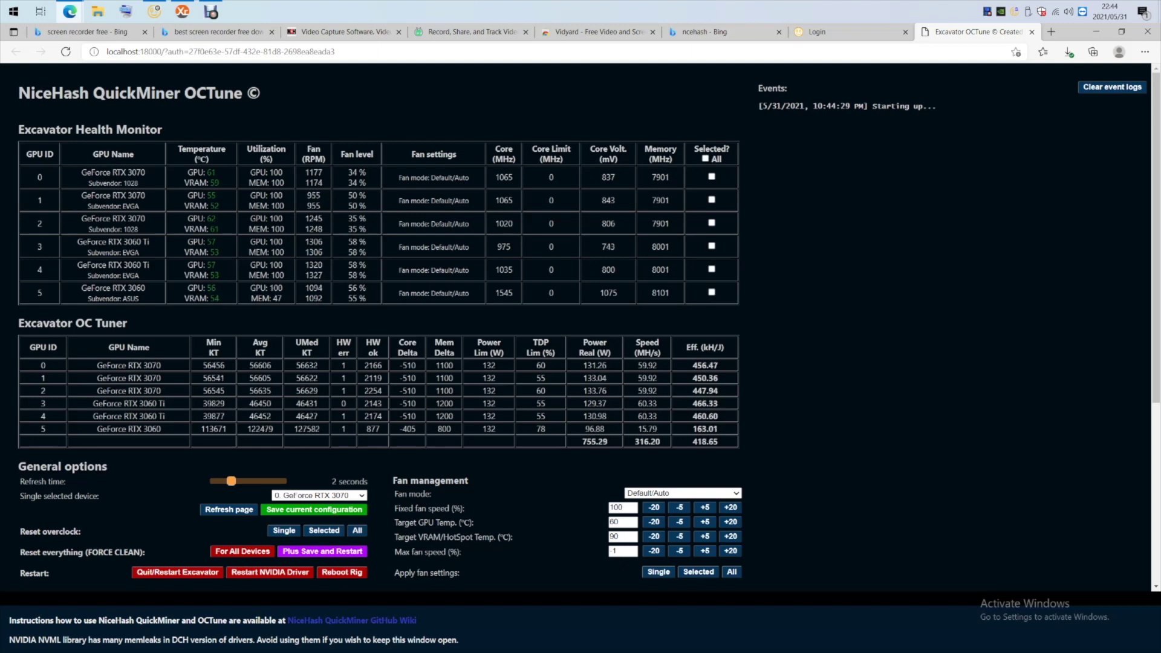
pyautogui.scroll(-1, 380, 326)
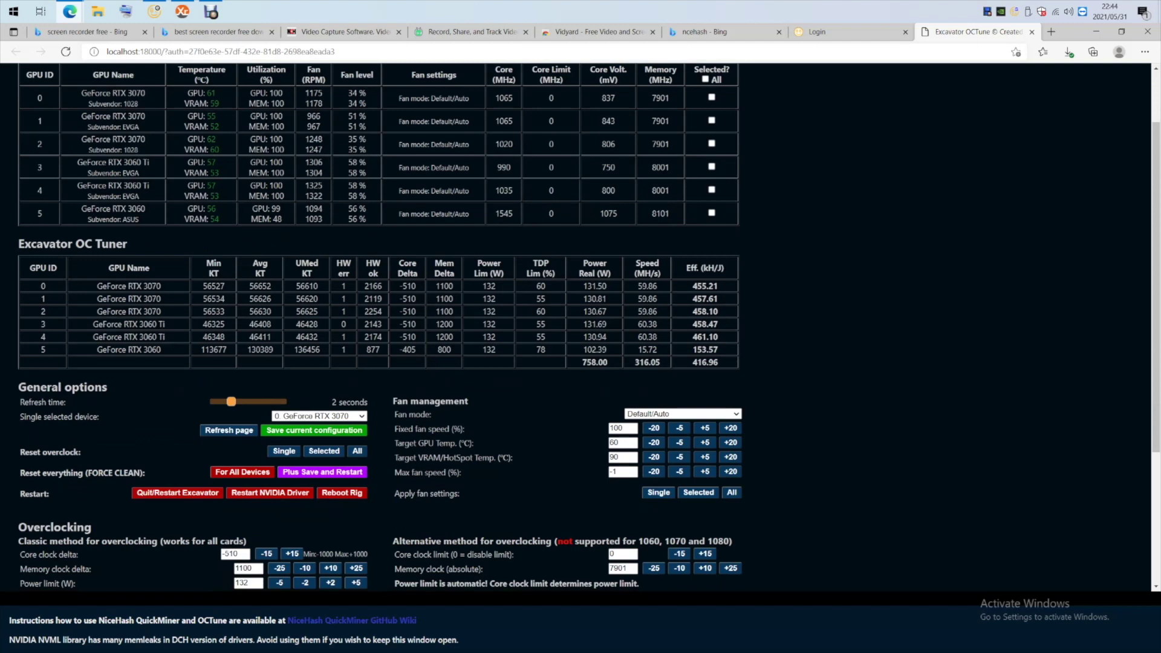
pyautogui.doubleClick(647, 286)
pyautogui.click(647, 286)
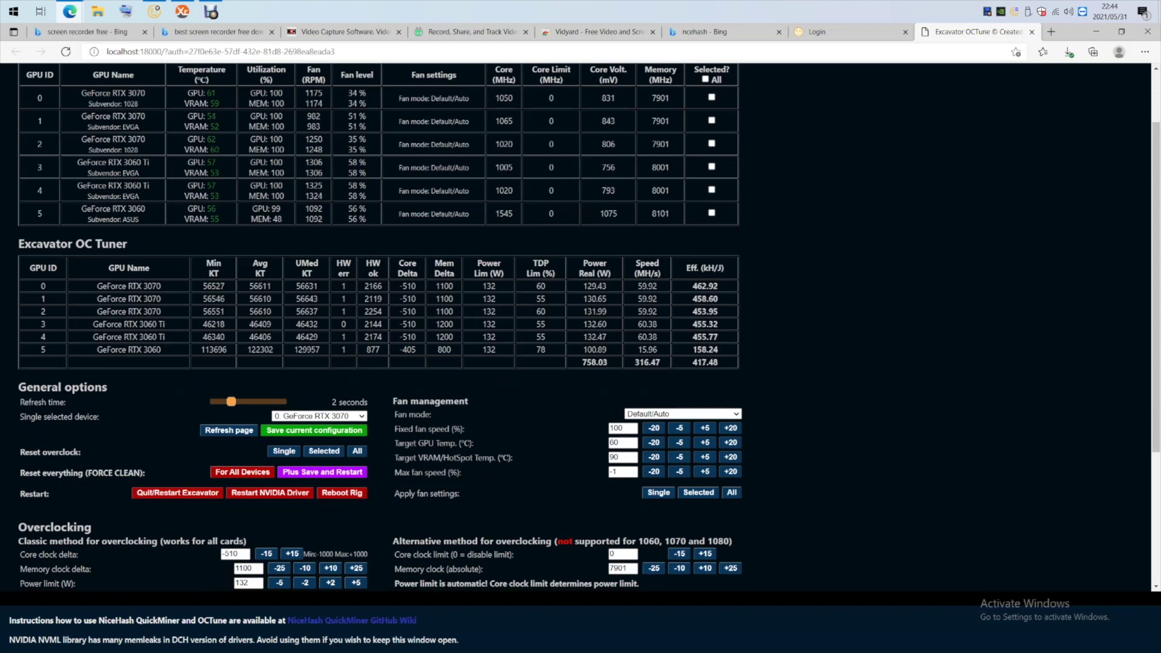
pyautogui.moveTo(602, 349); pyautogui.dragTo(720, 350)
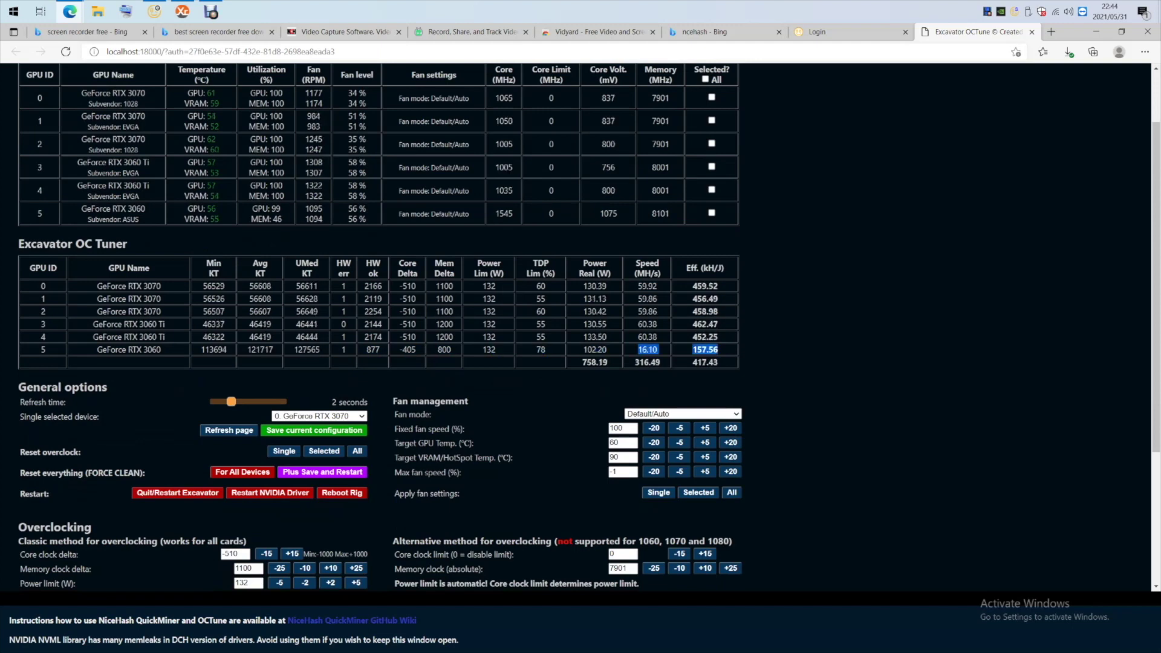
pyautogui.scroll(1, 380, 271)
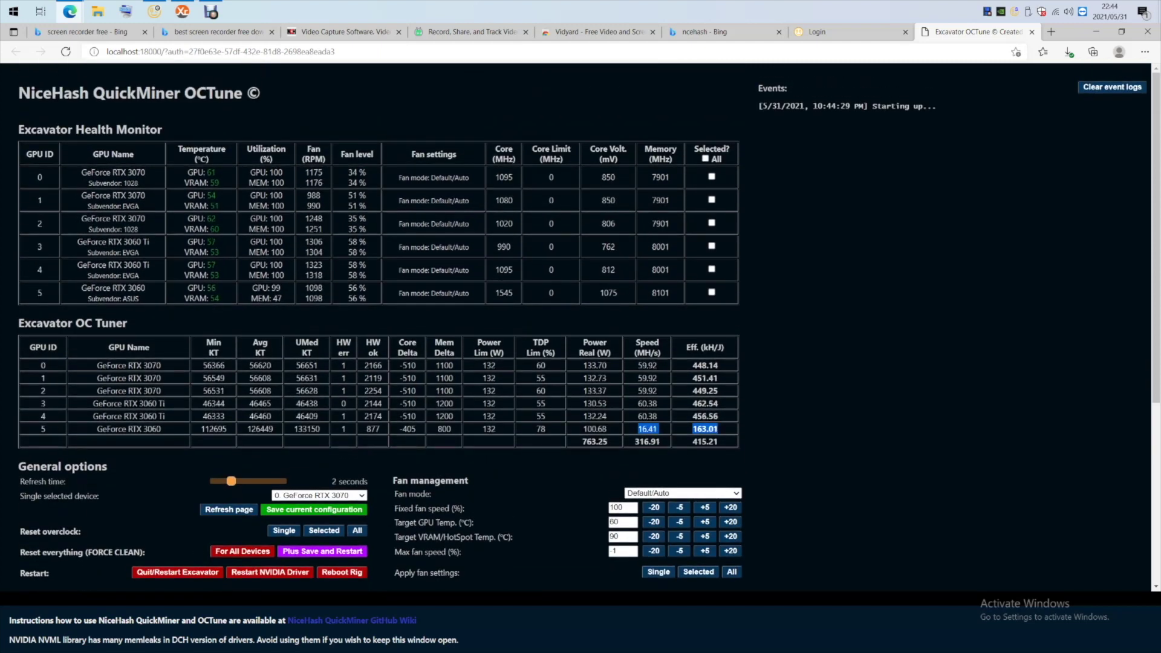
pyautogui.scroll(-2, 380, 327)
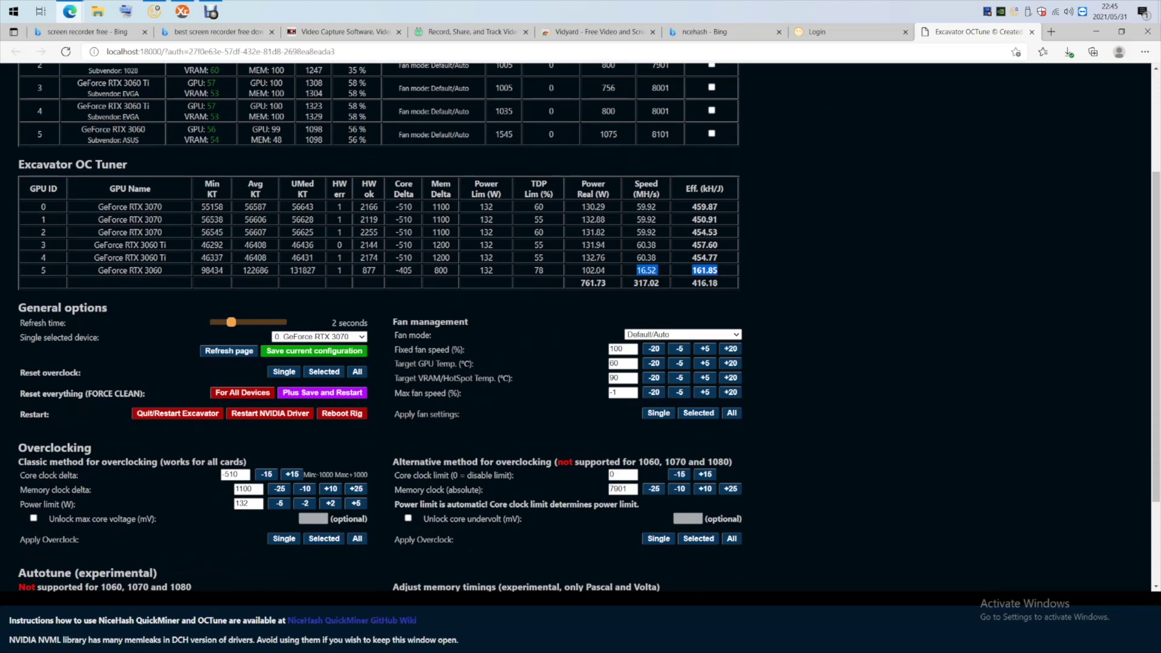
pyautogui.scroll(1, 378, 242)
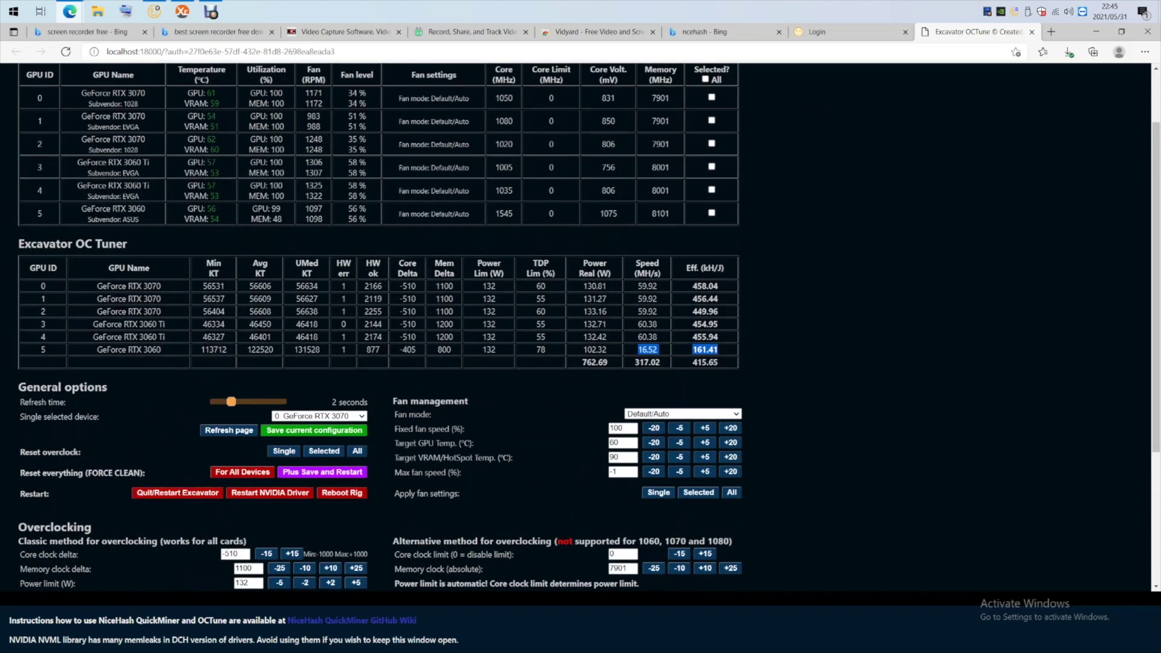
pyautogui.scroll(1, 378, 242)
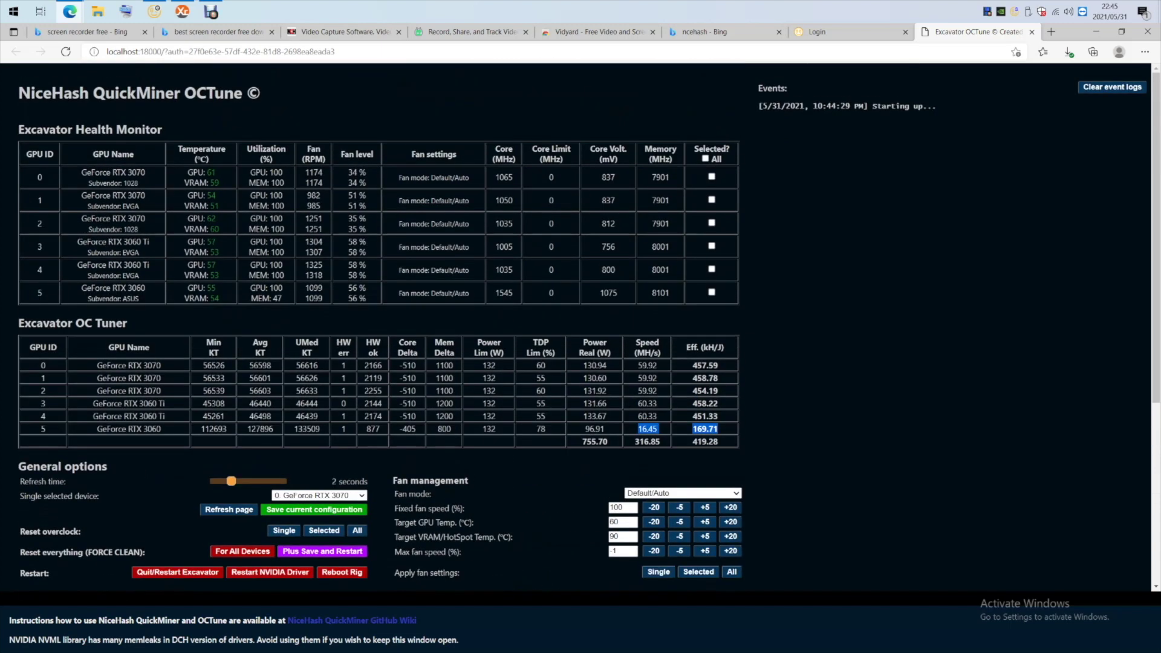
pyautogui.click(705, 158)
# - Exclude the RTX 3060 and apply a -500 core clock delta to the selected GPUs
pyautogui.click(711, 292)
pyautogui.scroll(-2, 711, 292)
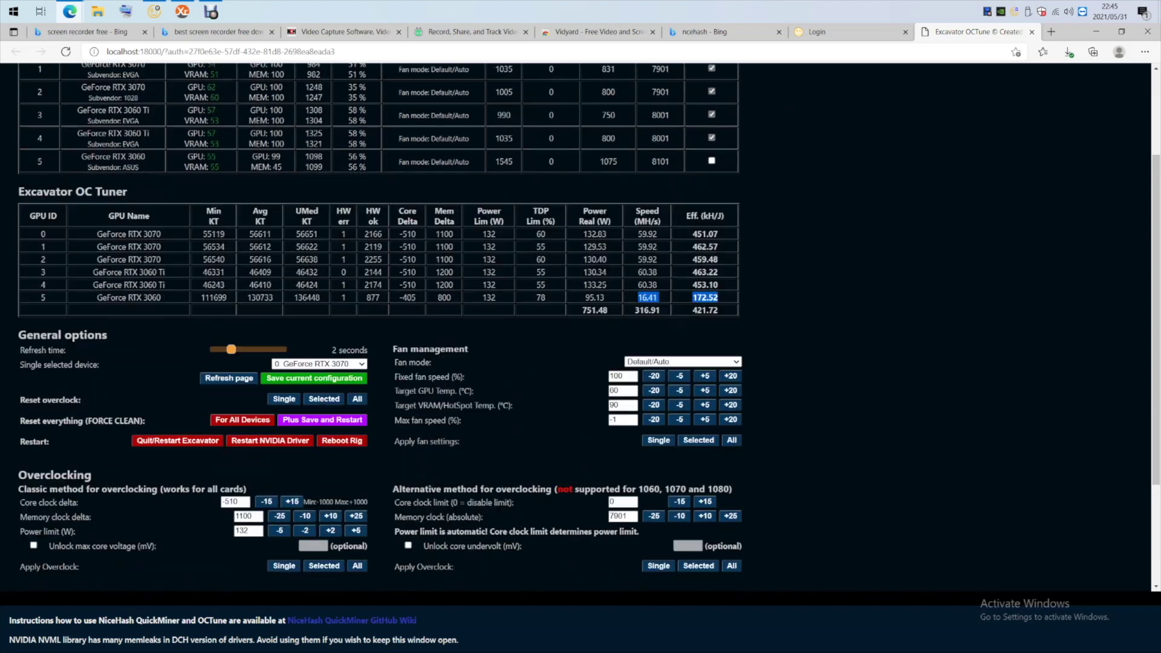
pyautogui.scroll(-2, 378, 327)
pyautogui.doubleClick(232, 347)
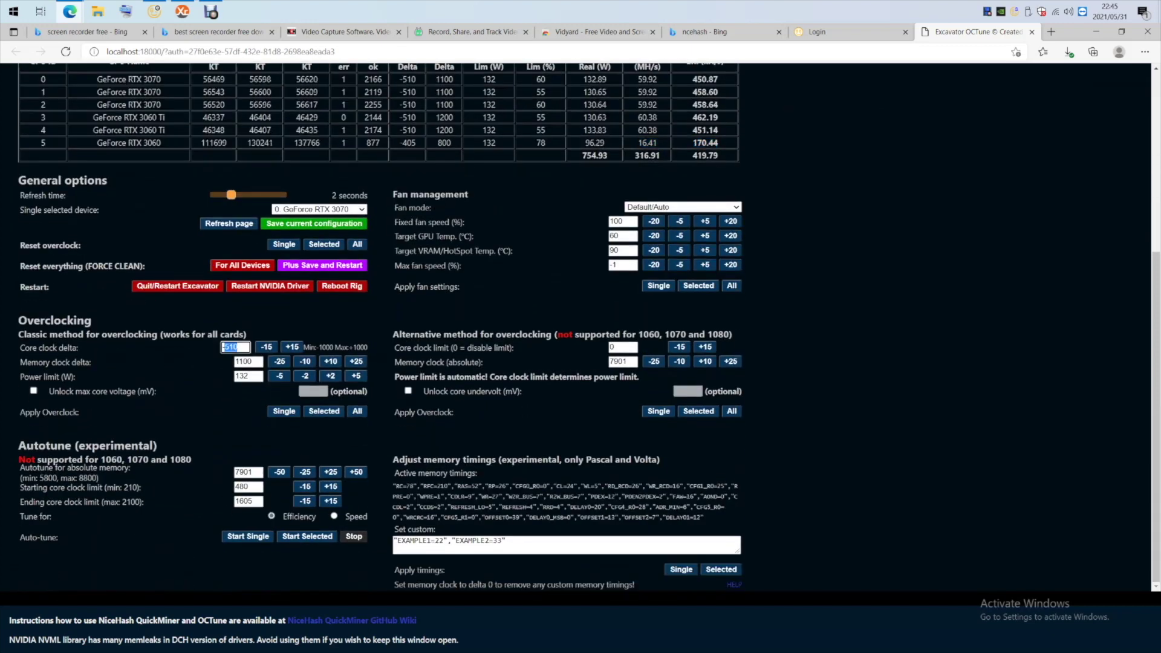
pyautogui.write('-500')
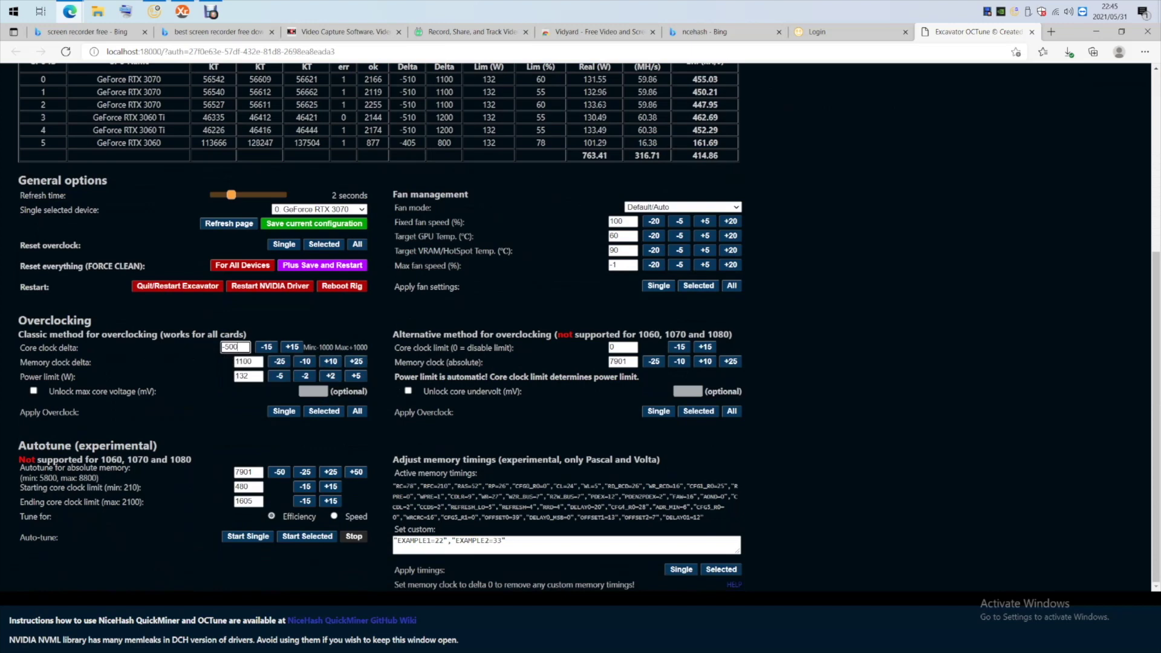
pyautogui.click(324, 412)
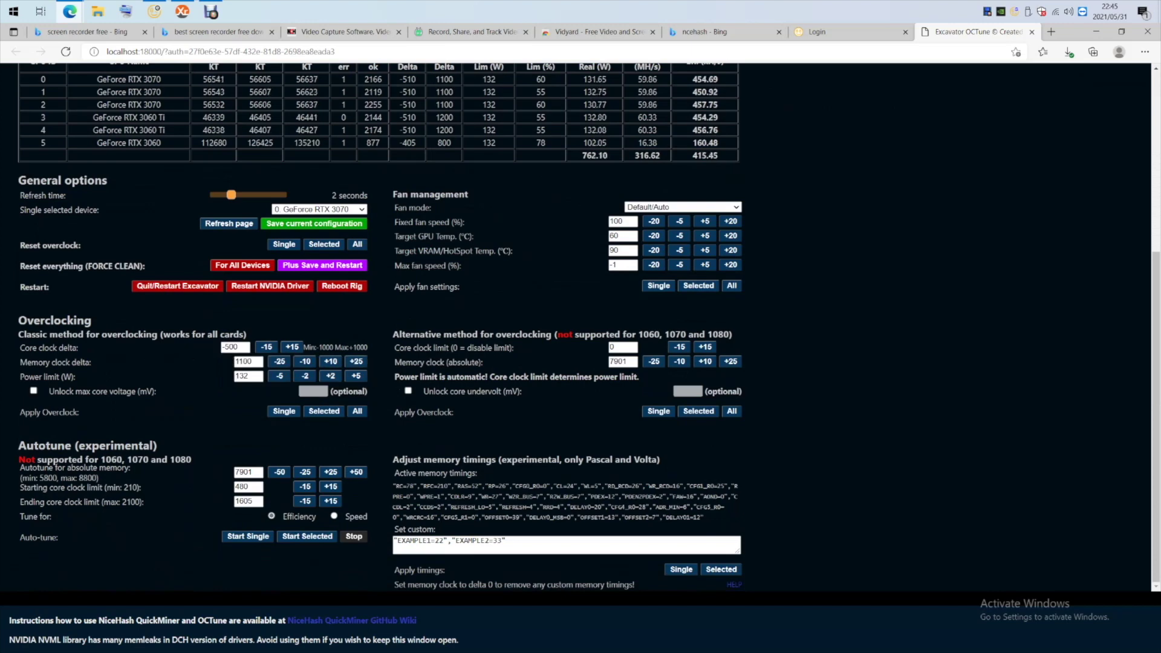
pyautogui.scroll(1, 378, 326)
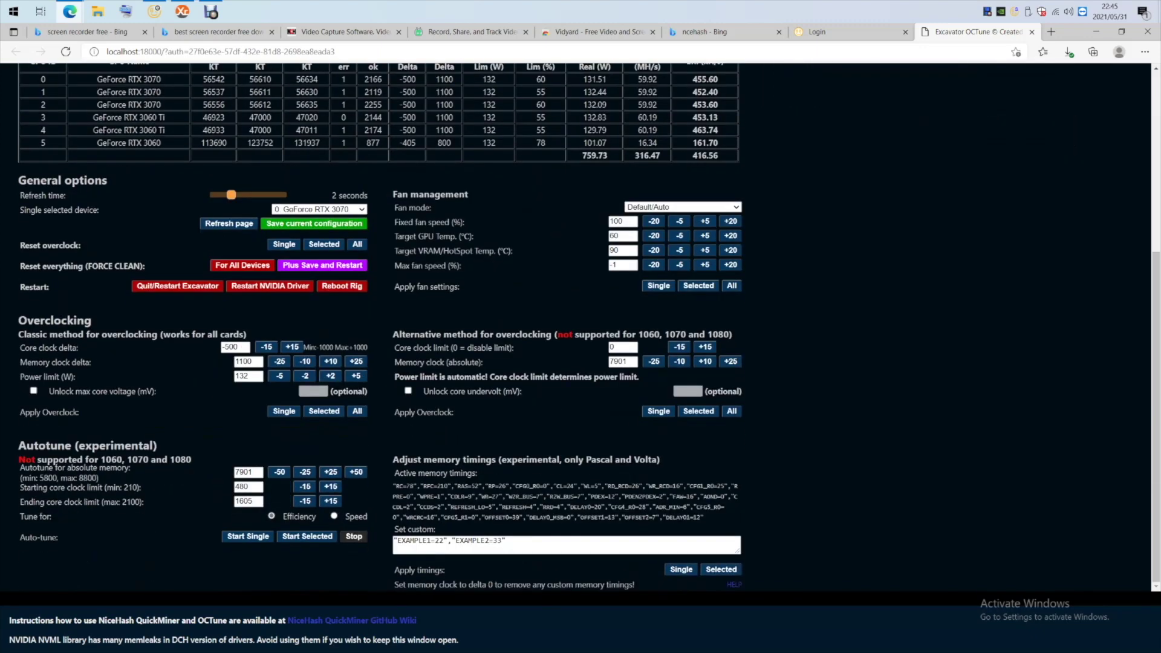
# - Choose the GeForce RTX 3060 as the single device and start its autotune
pyautogui.click(319, 209)
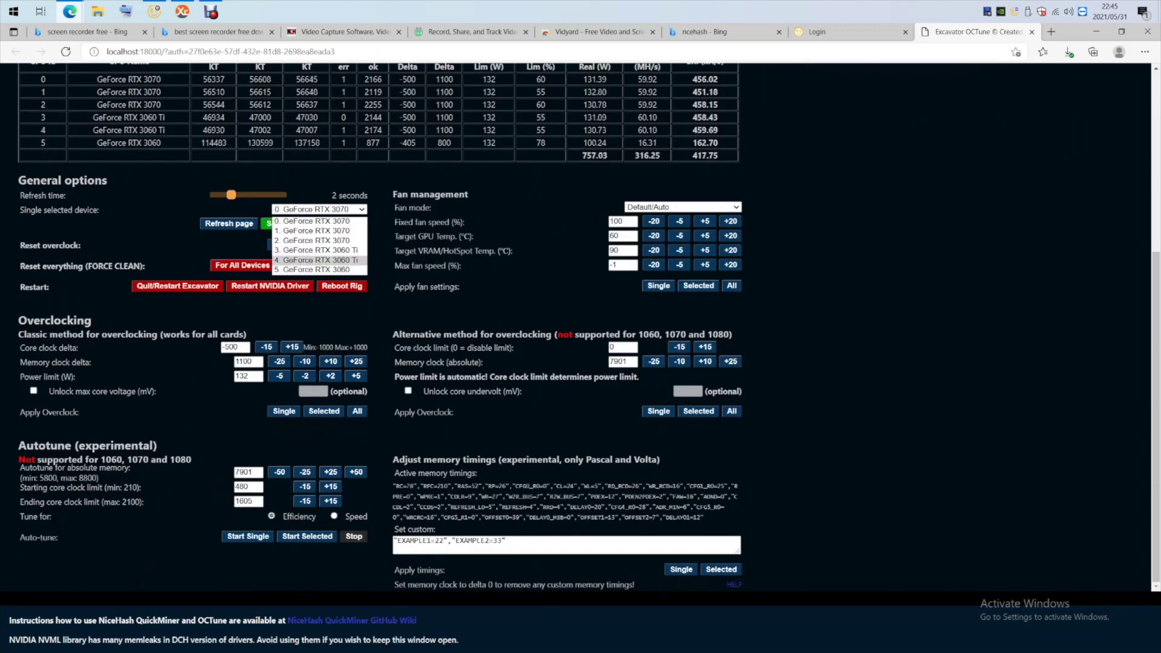
pyautogui.click(320, 270)
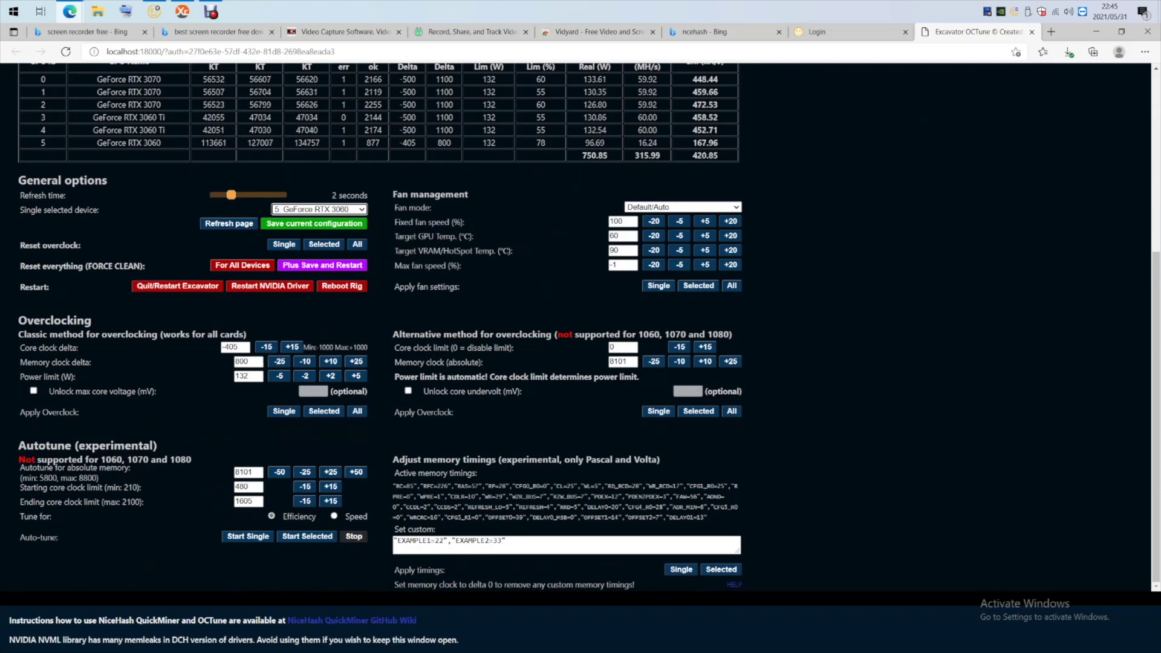
pyautogui.click(248, 536)
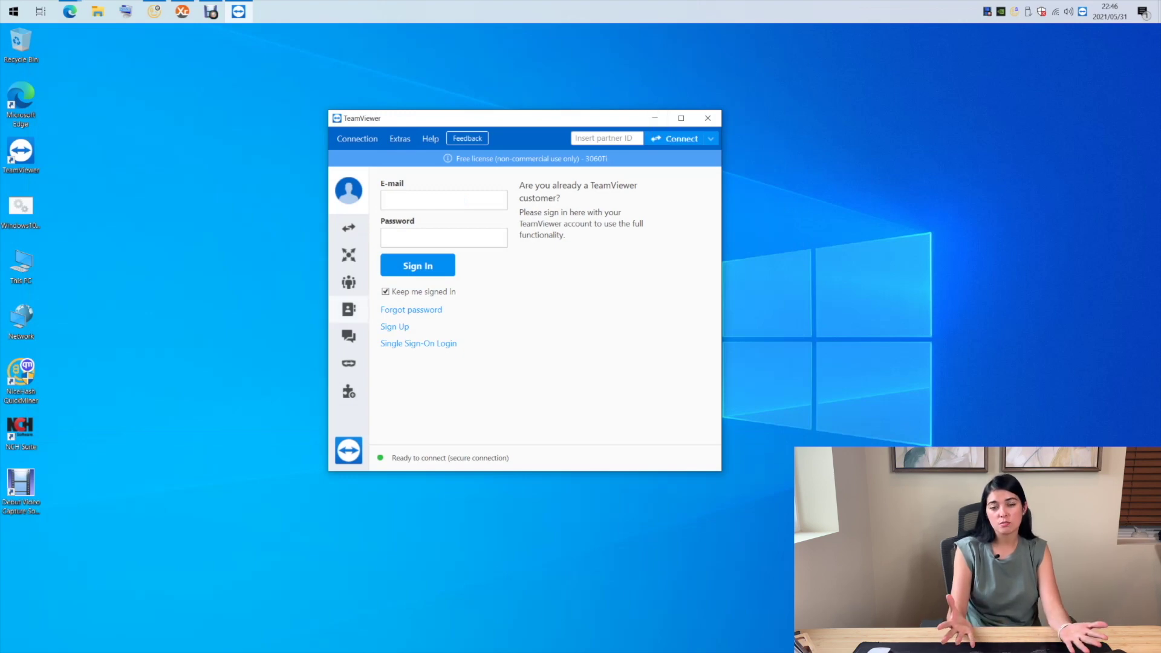
# - Browse TeamViewer's sidebar sections, then minimize it and return to the OCTune dashboard
pyautogui.click(349, 309)
pyautogui.click(349, 228)
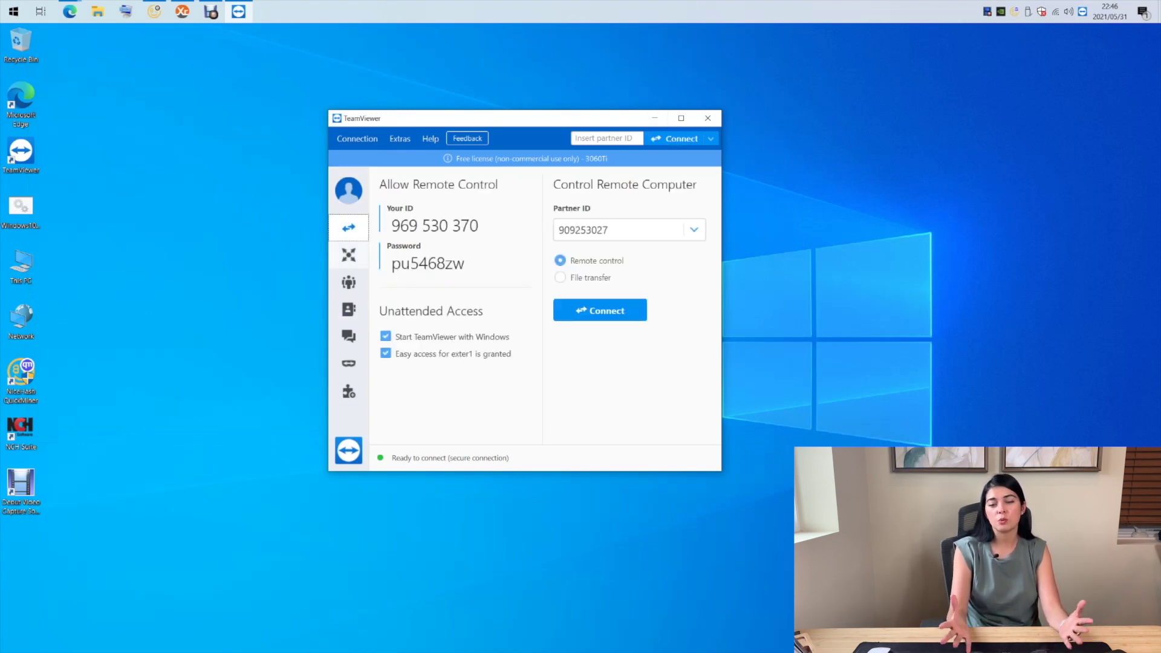
pyautogui.click(349, 309)
pyautogui.click(349, 336)
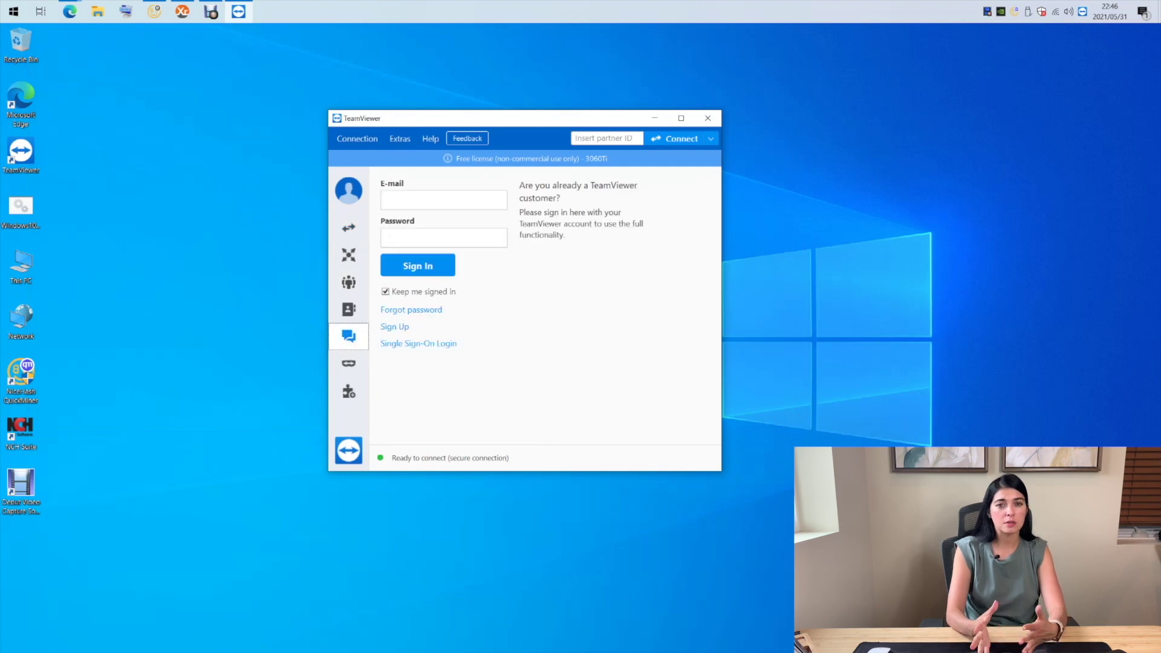
pyautogui.click(349, 282)
pyautogui.click(349, 255)
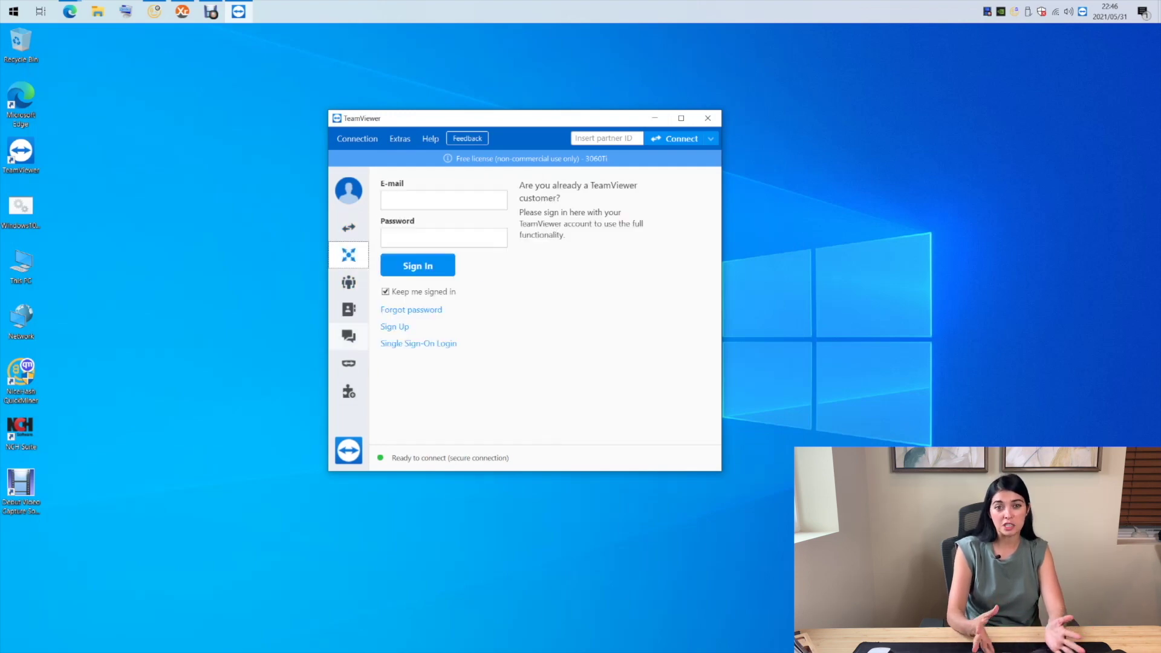
pyautogui.click(349, 336)
pyautogui.click(349, 363)
pyautogui.click(349, 391)
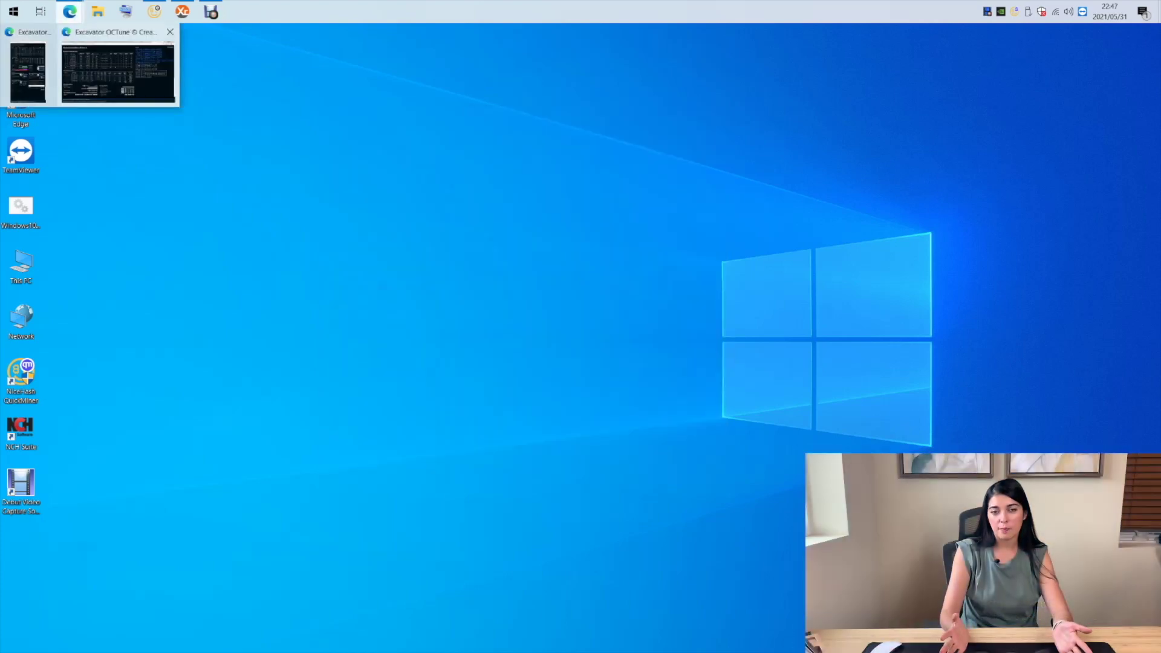
pyautogui.click(119, 73)
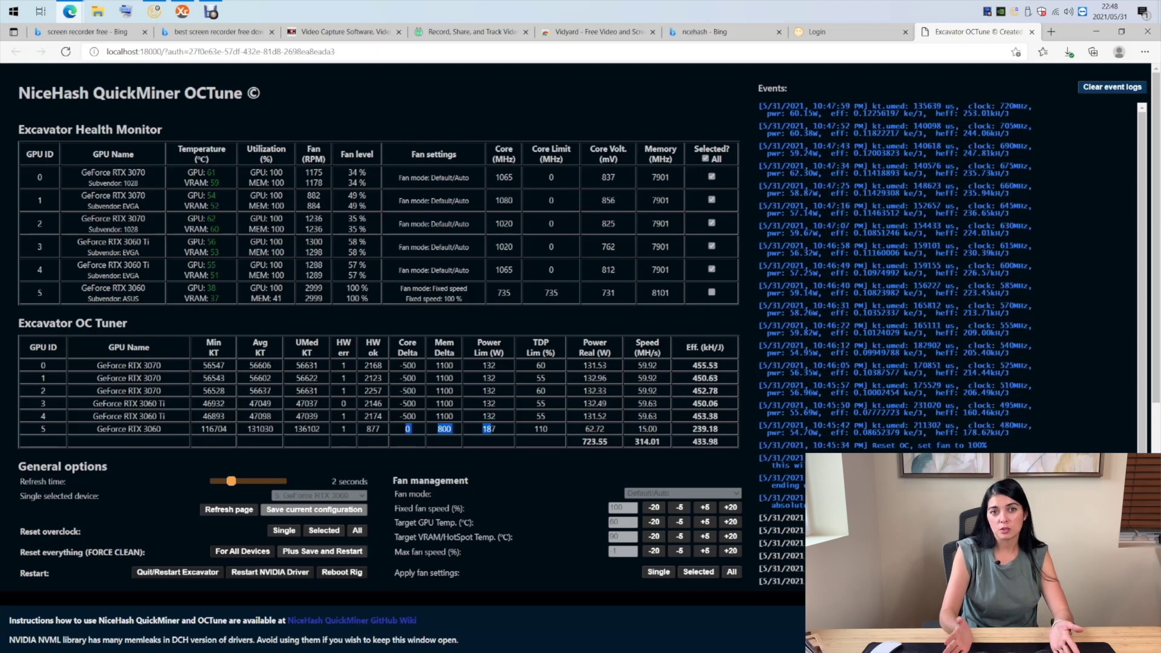
pyautogui.moveTo(719, 429); pyautogui.dragTo(543, 430)
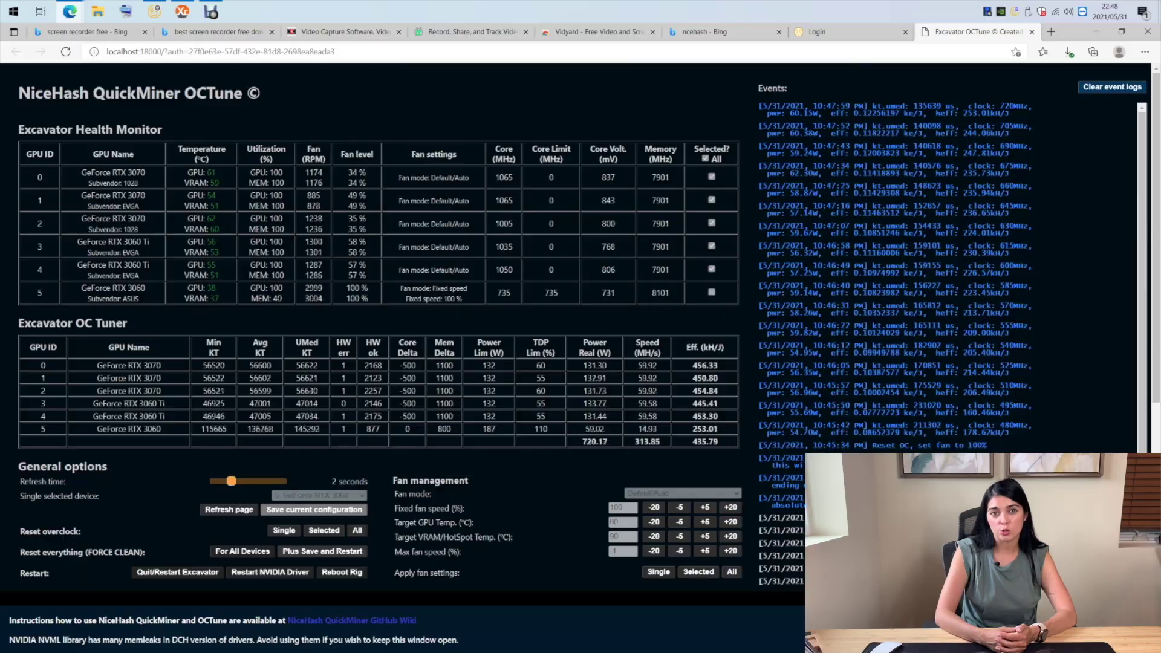